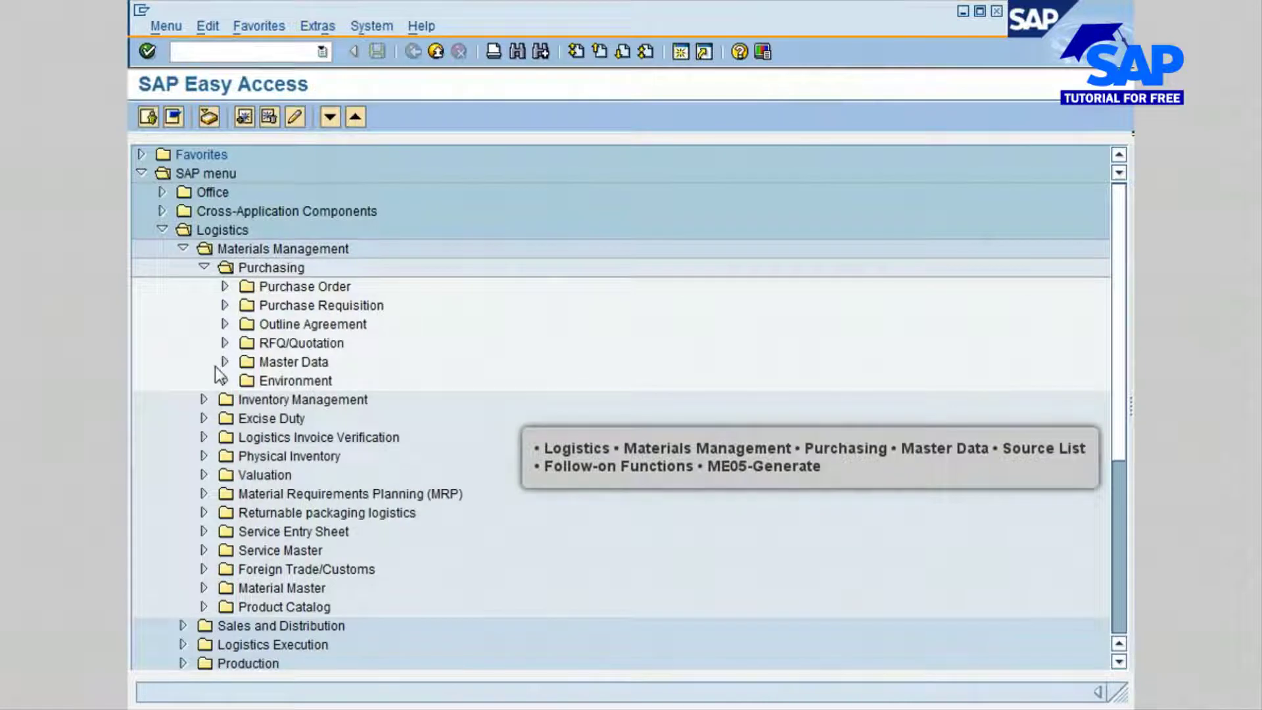
- Open the ME05 - Generate transaction from the Source List Follow-On Functions under Purchasing Master Data
left_click(225, 361)
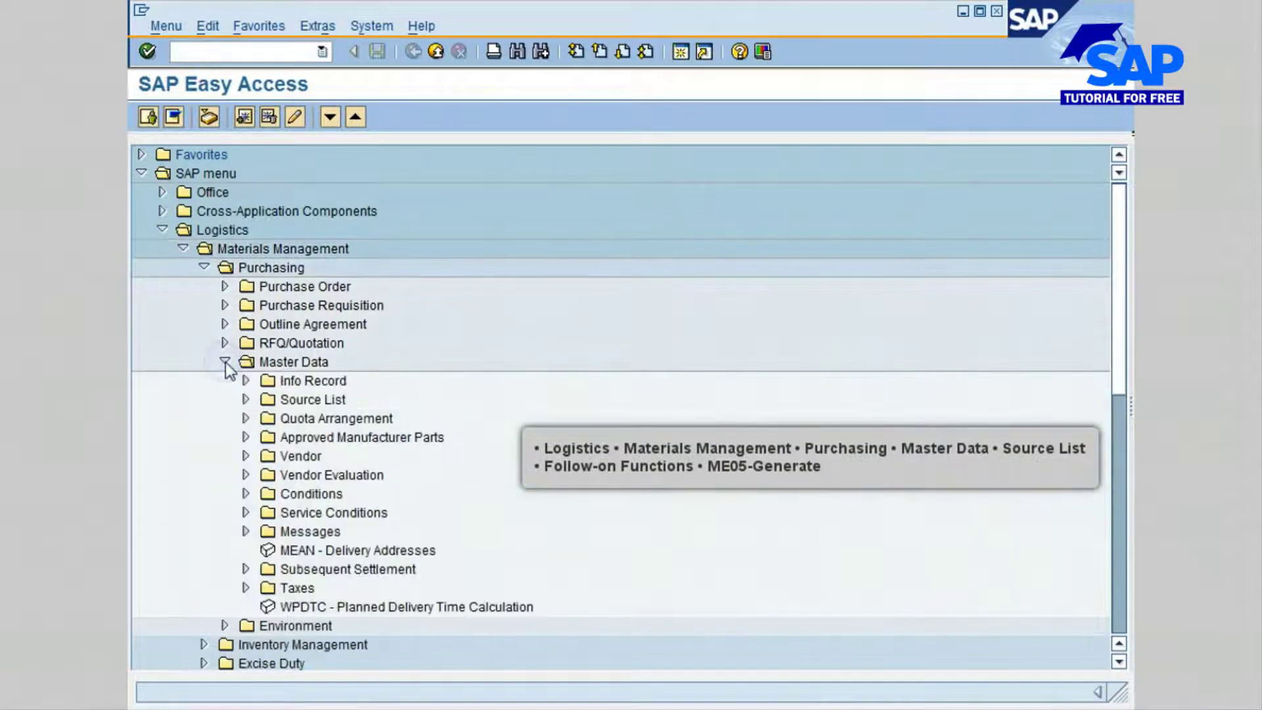
left_click(245, 400)
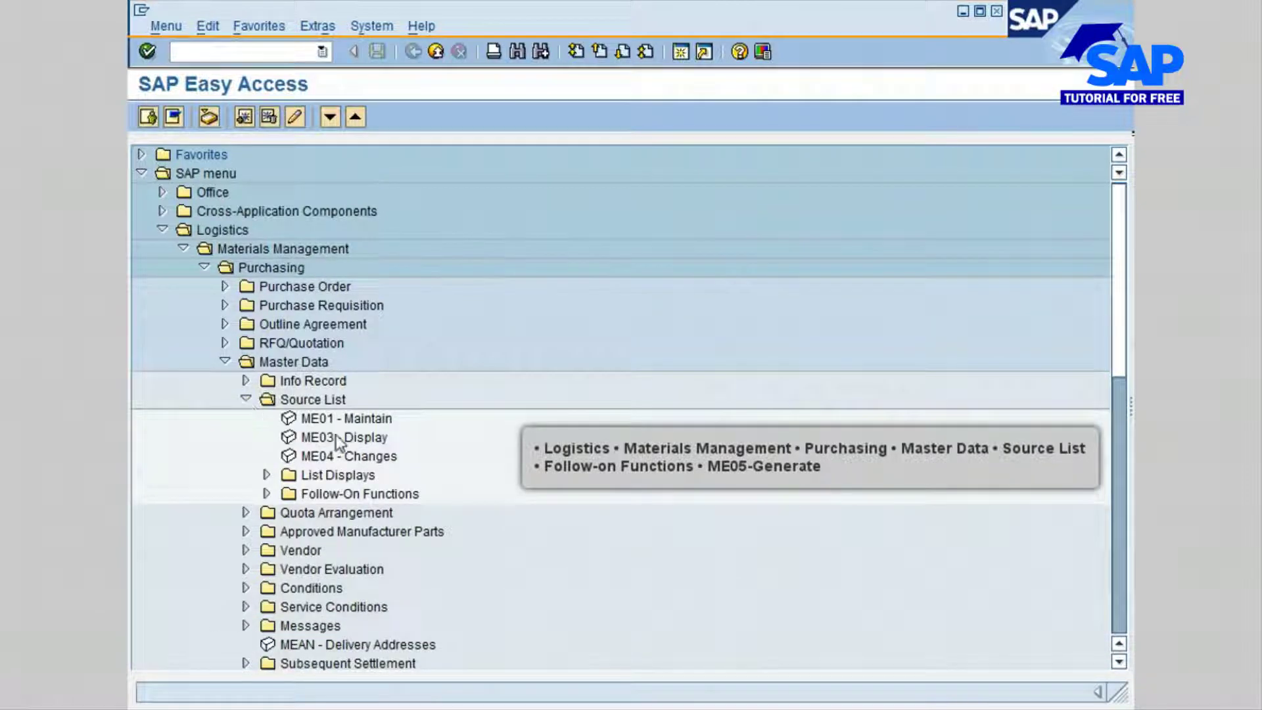
left_click(266, 494)
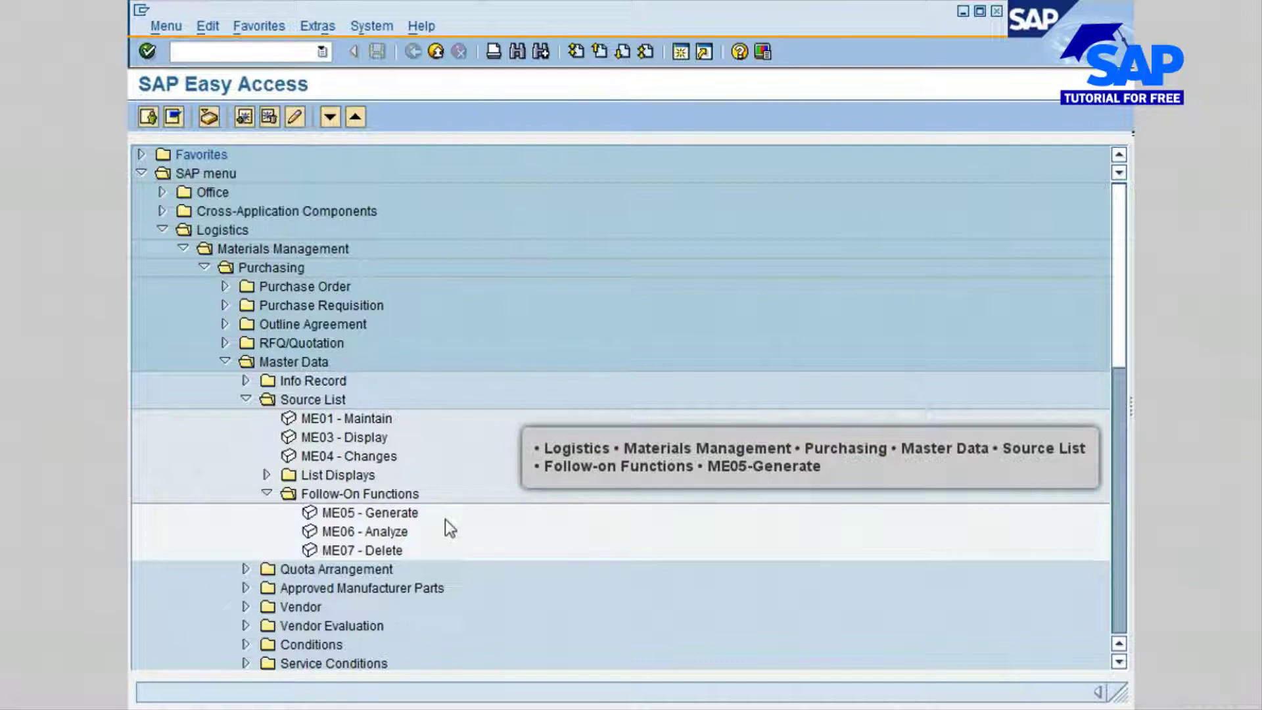
double_click(398, 516)
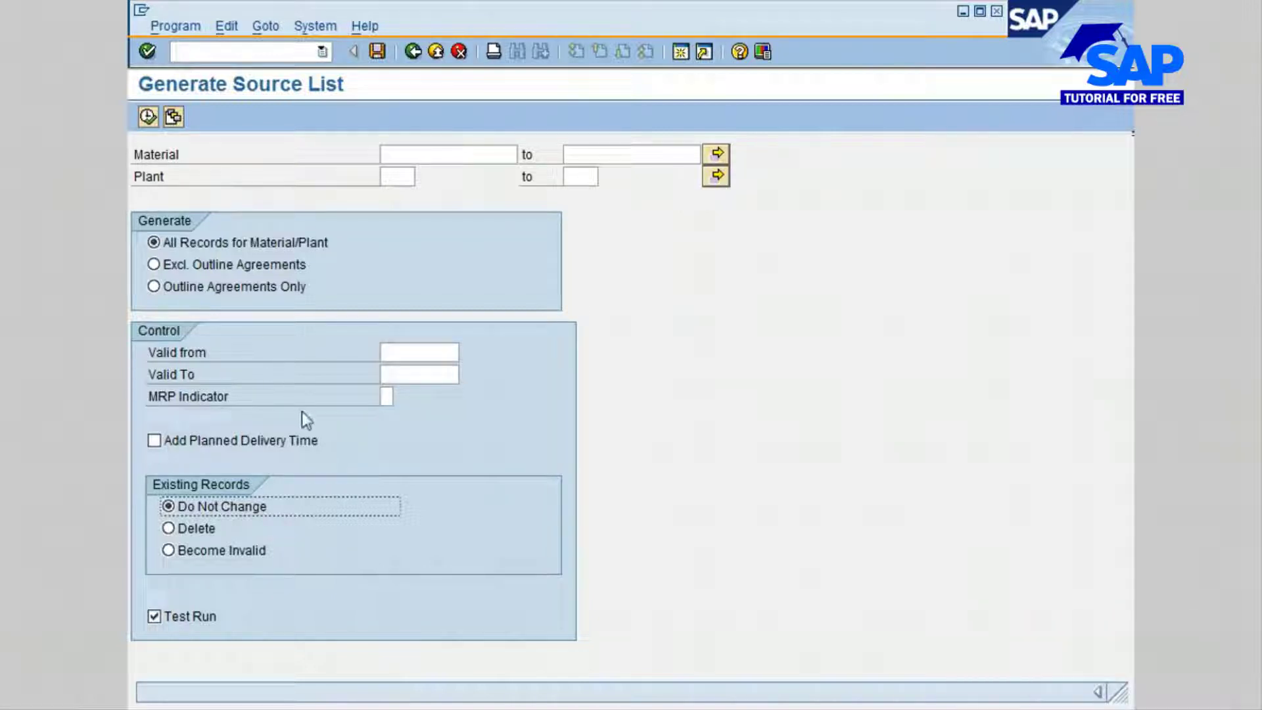
key("Tab")
key("space")
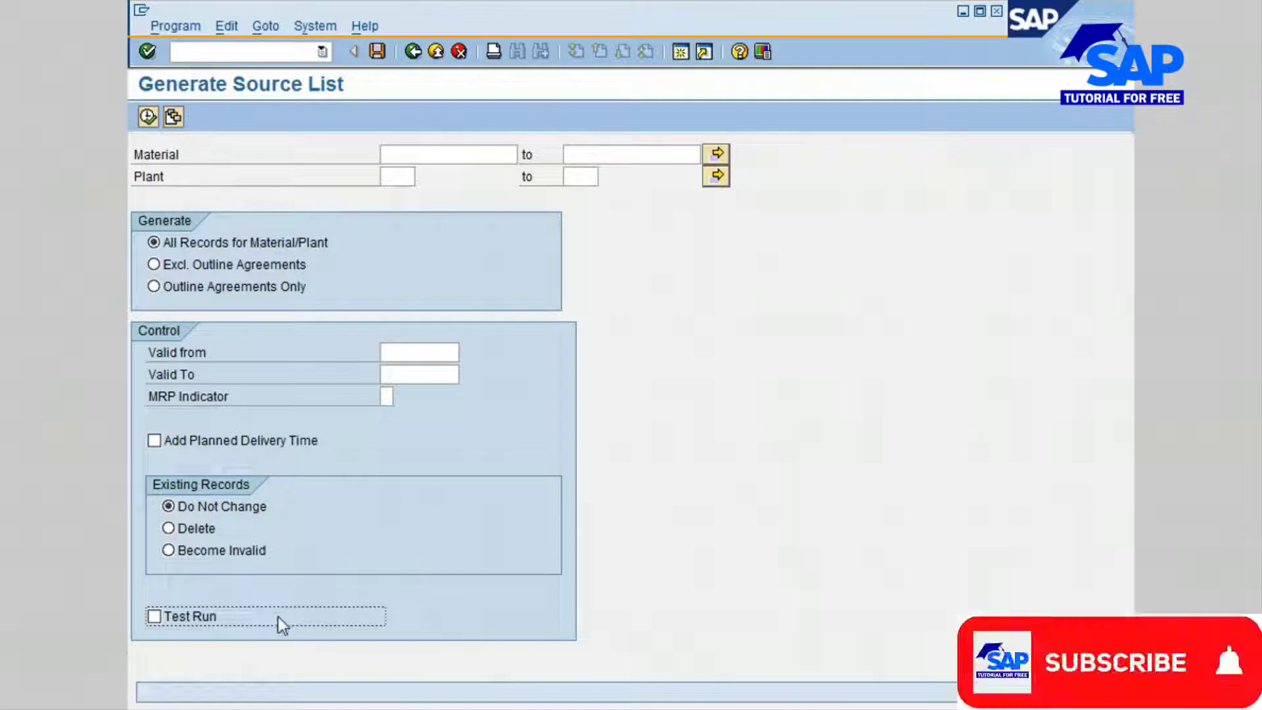
left_click(155, 615)
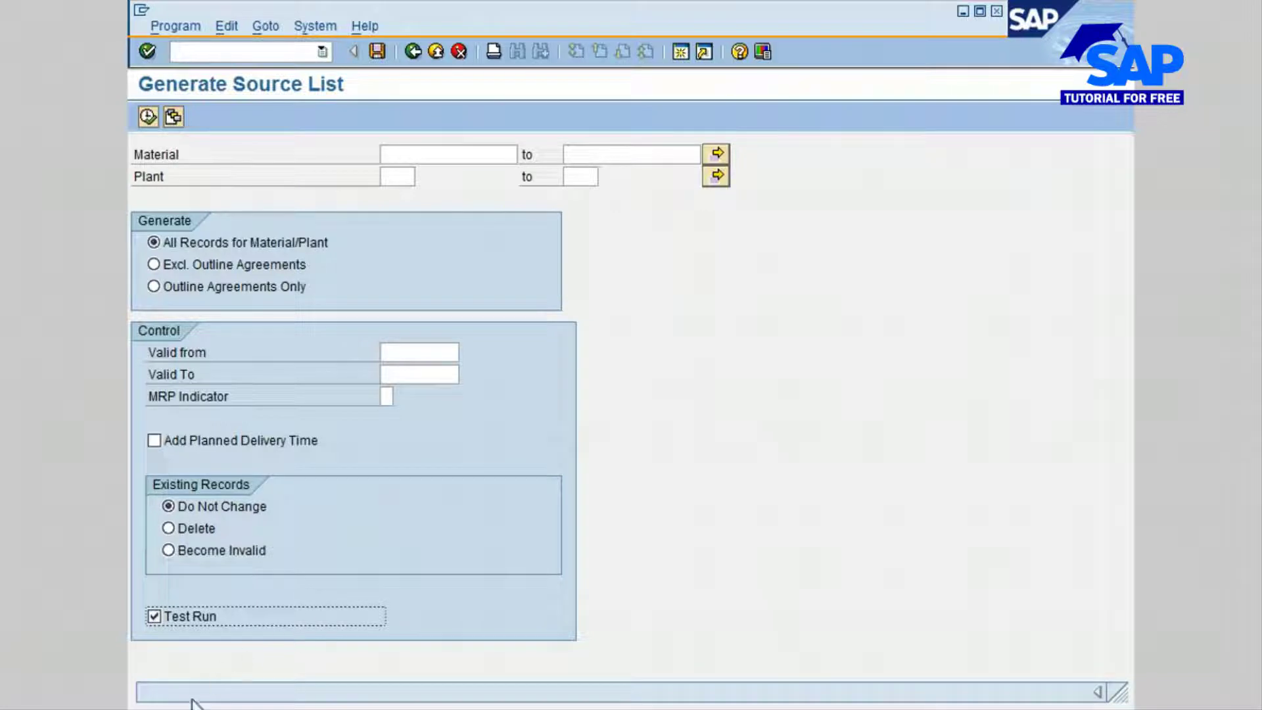
- Enter the material range 1500-510 to 1500-710 for the source list generation
left_click(423, 153)
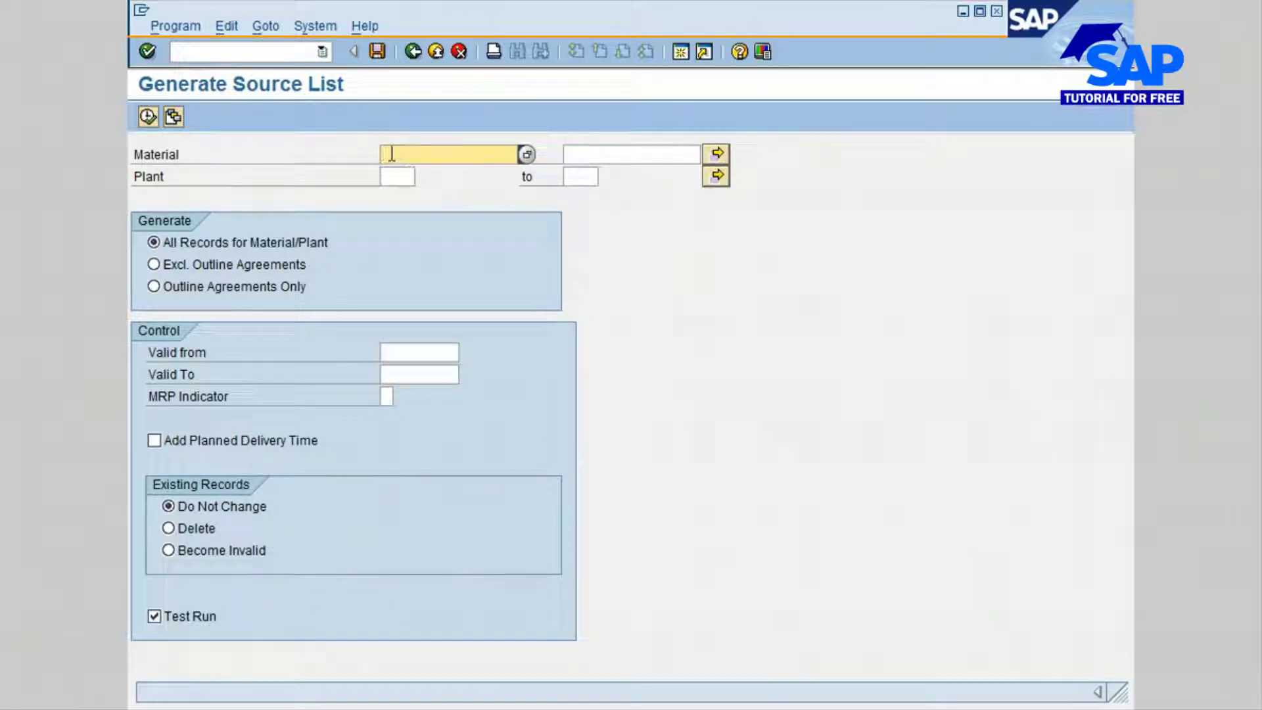
left_click(390, 153)
type("1")
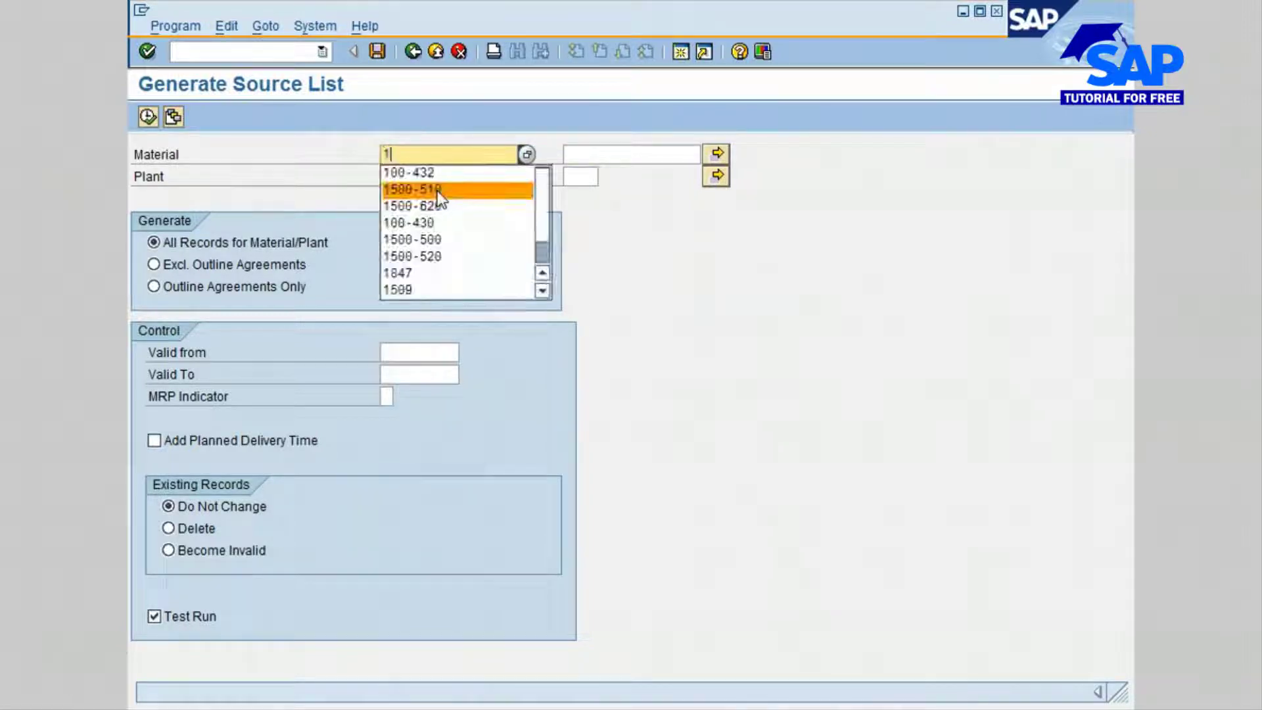
type("500-")
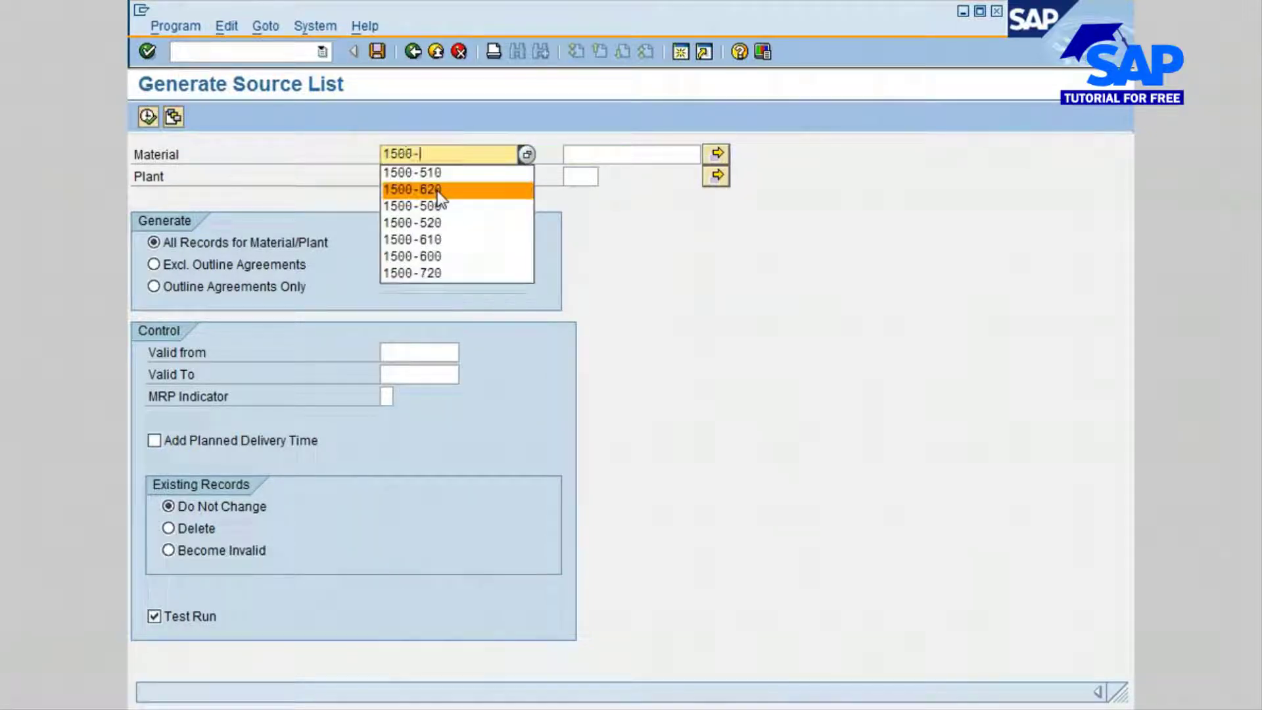
type("510")
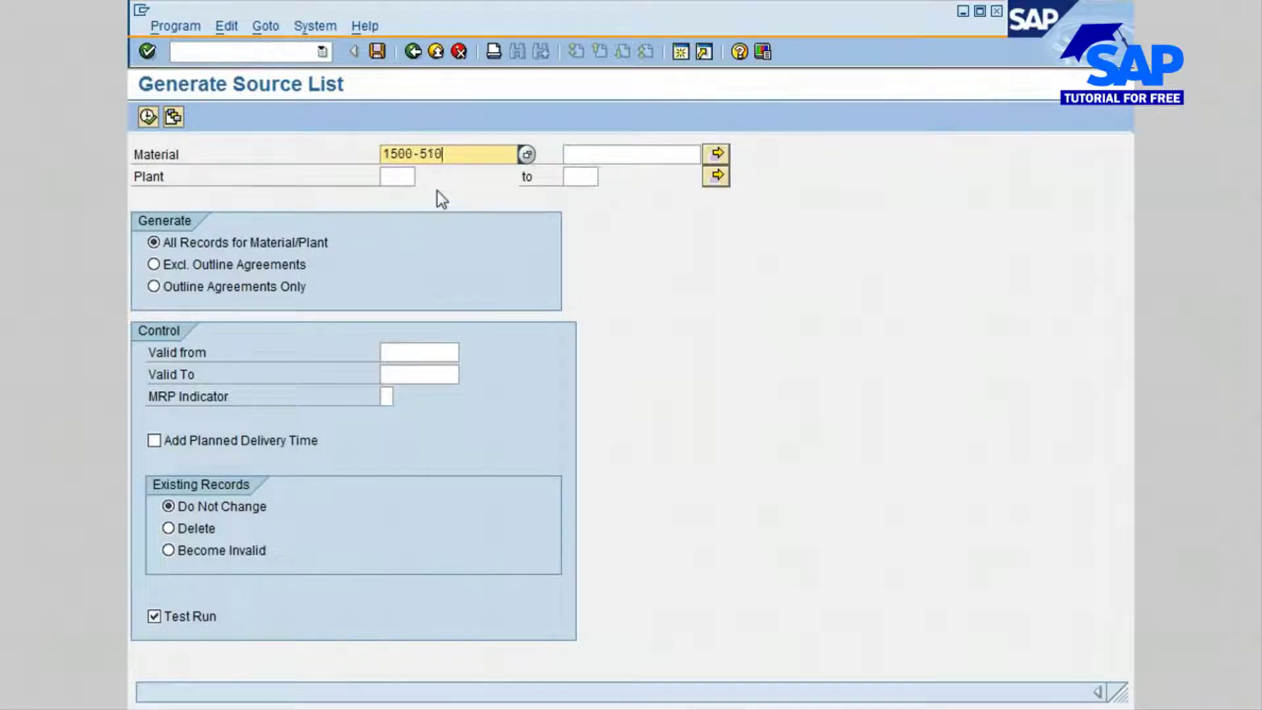
key("Tab")
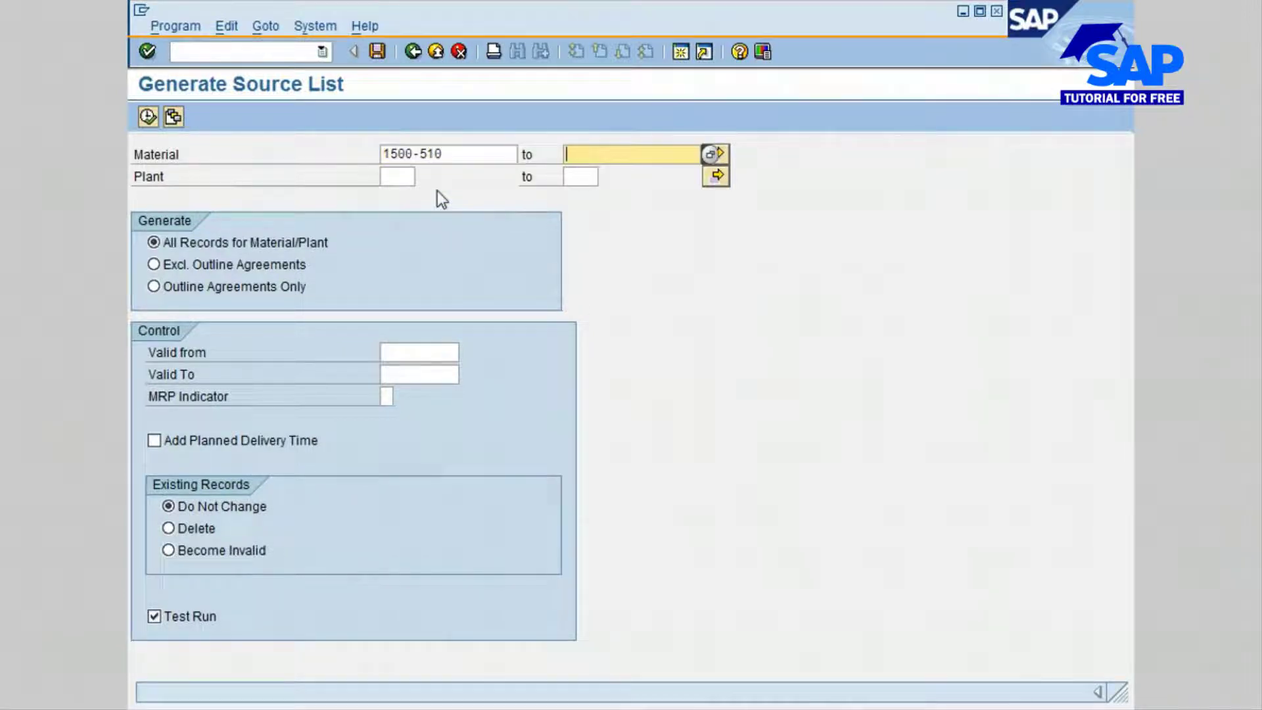
type("1")
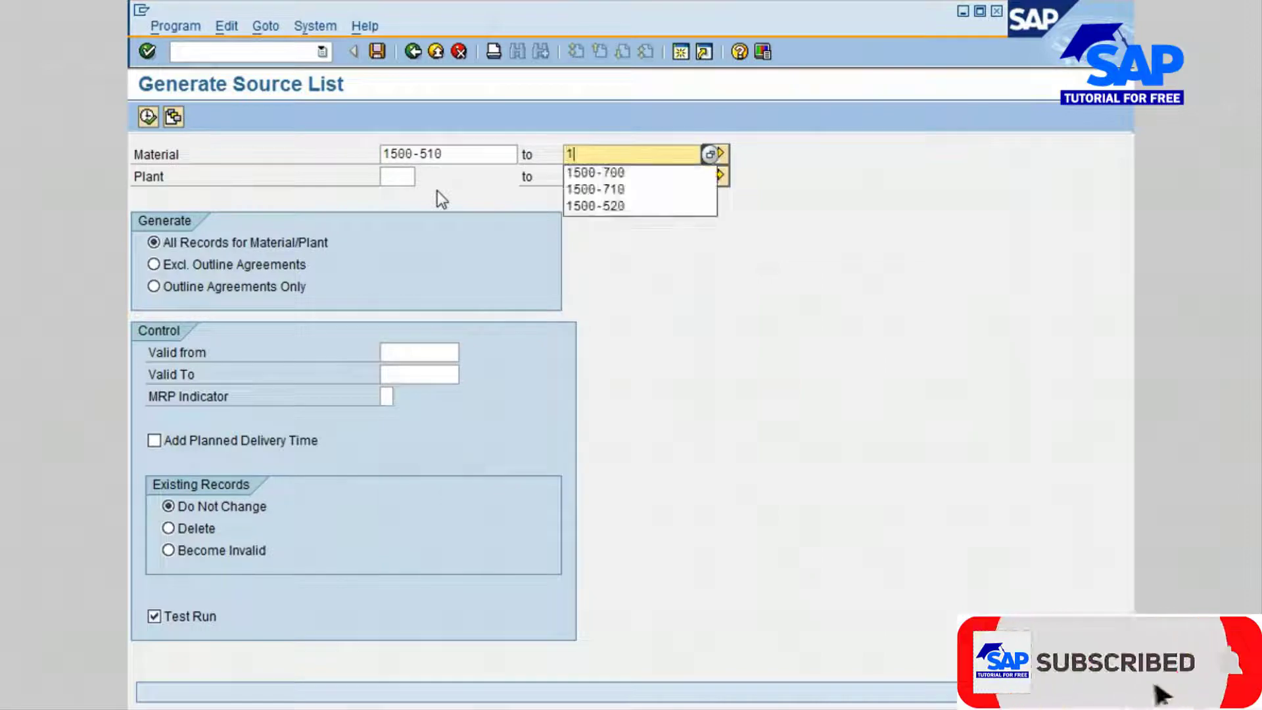
type("500-710")
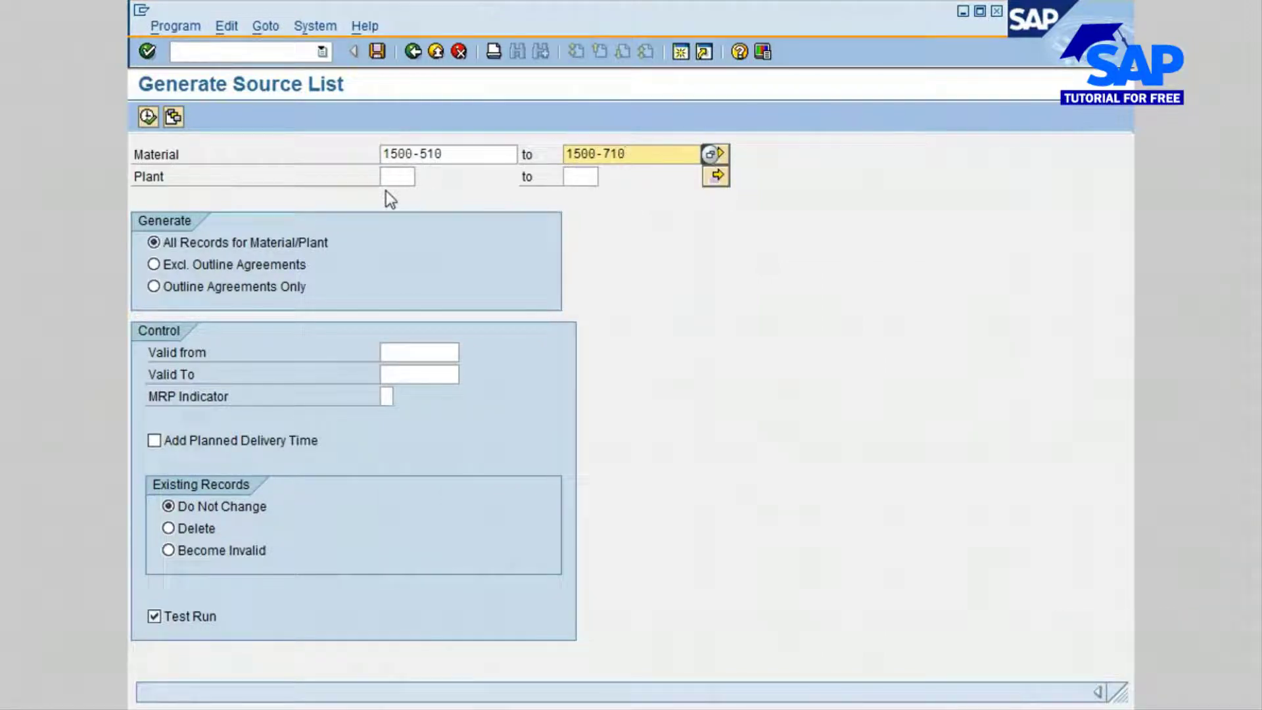
- Enter the plant range 1000 to 3200 and execute the source list generation as a test run
left_click(402, 177)
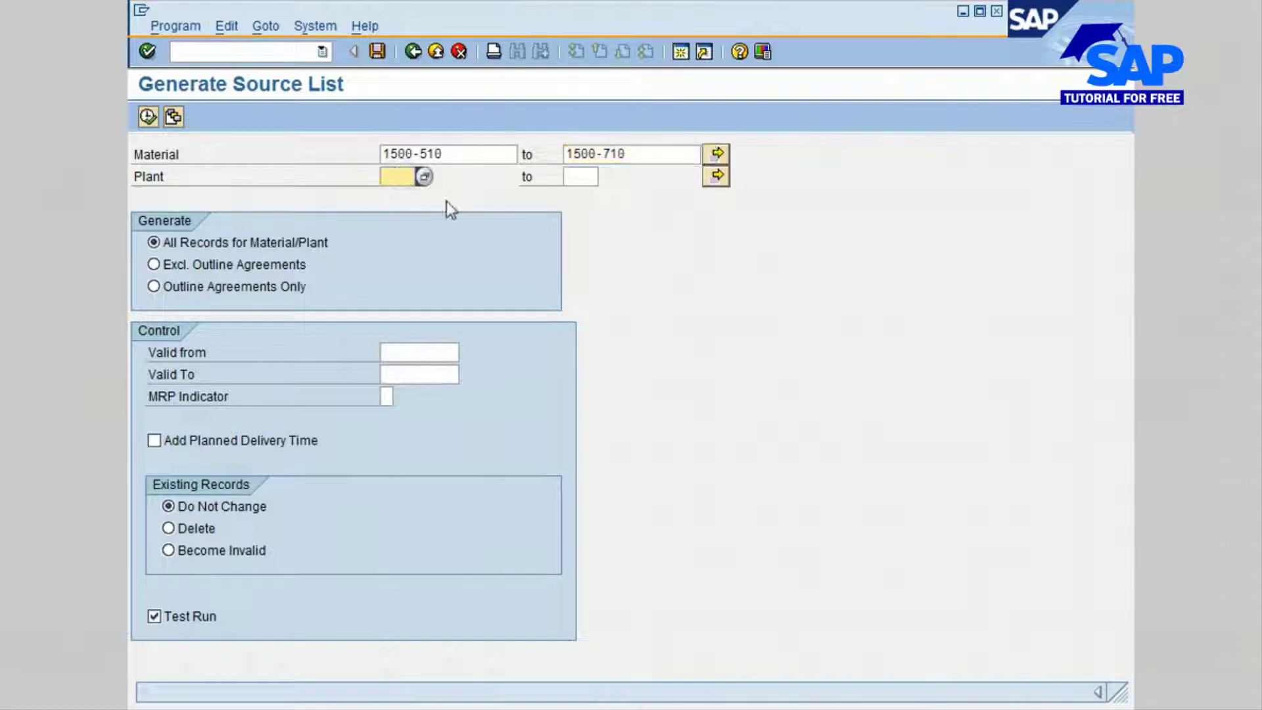
type("1000")
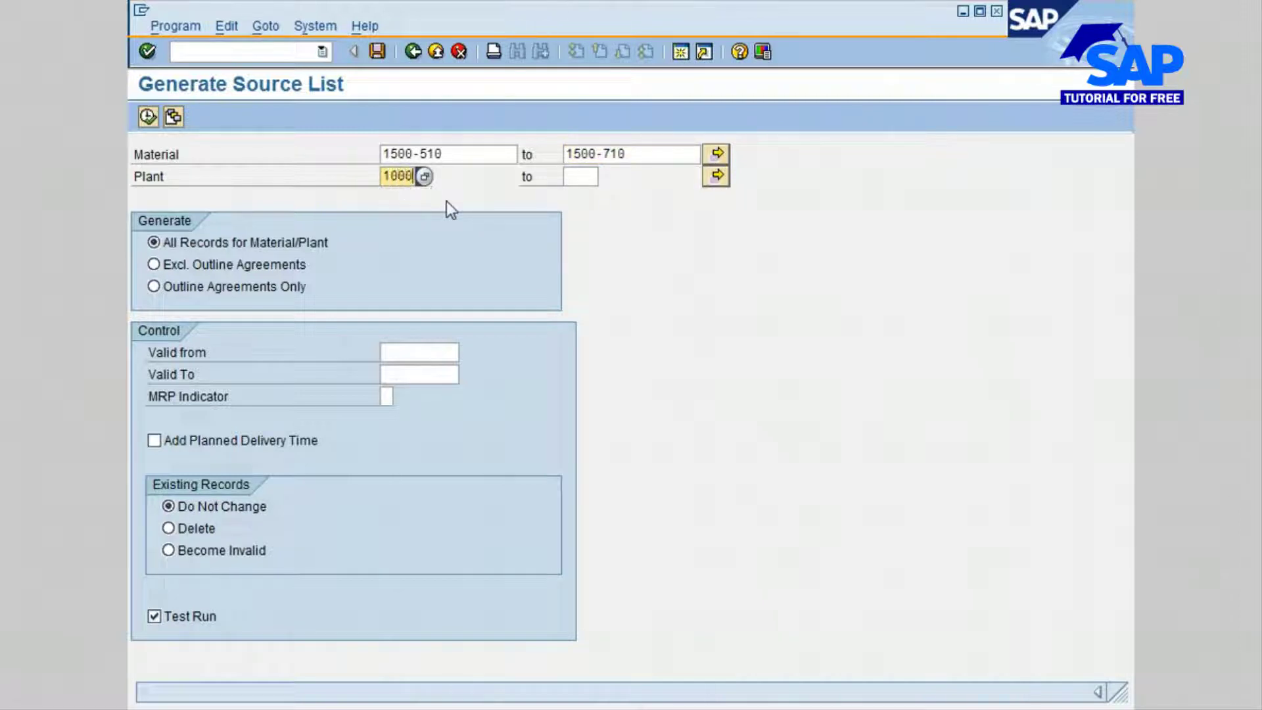
key("Tab")
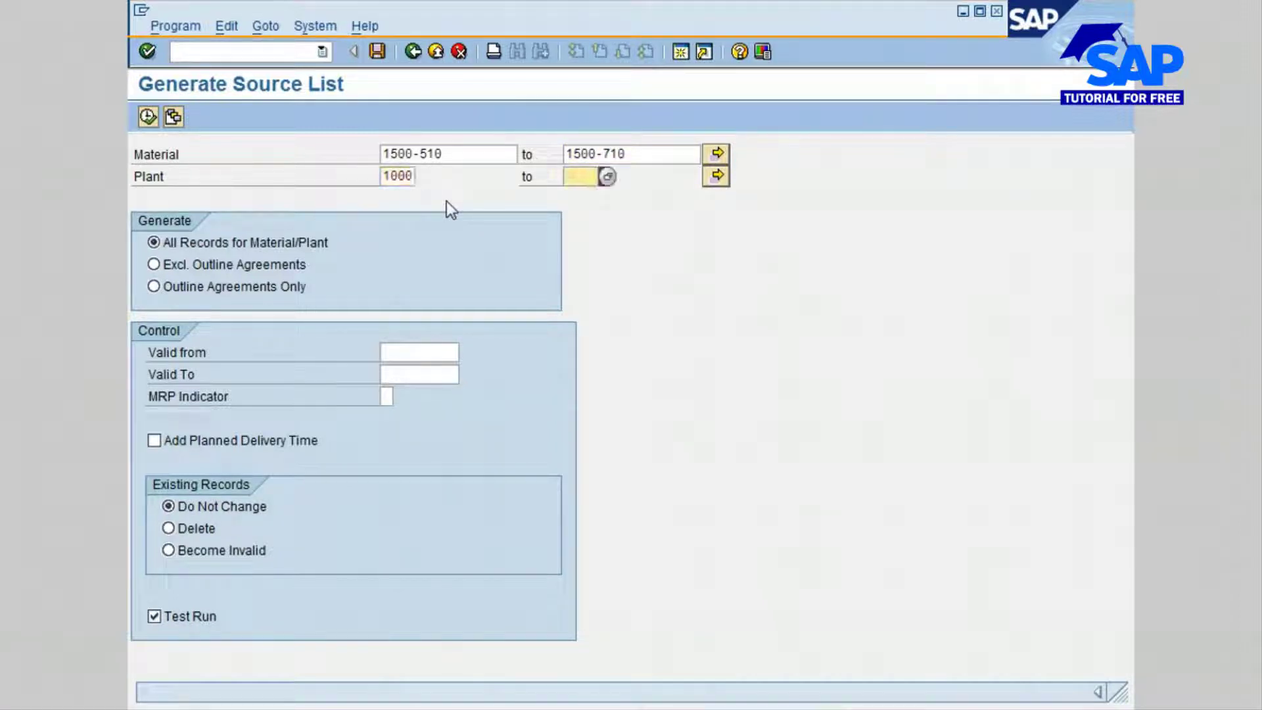
type("3200")
key("Return")
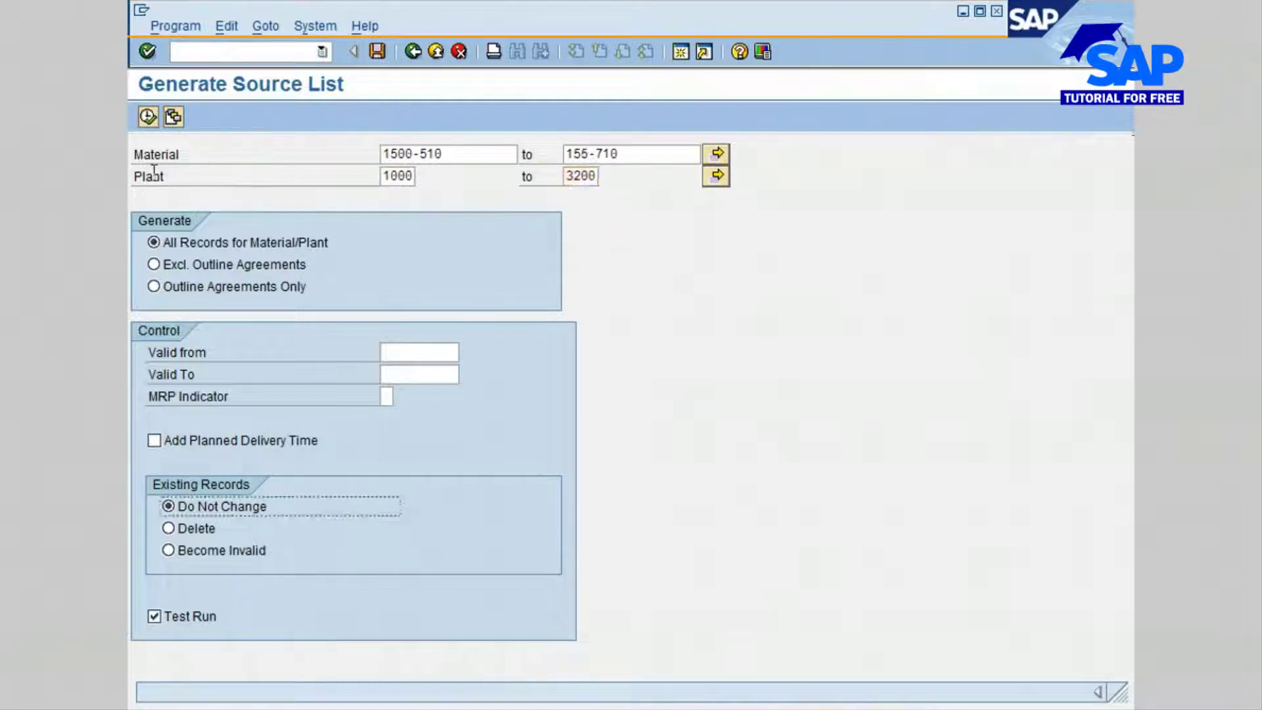
left_click(147, 117)
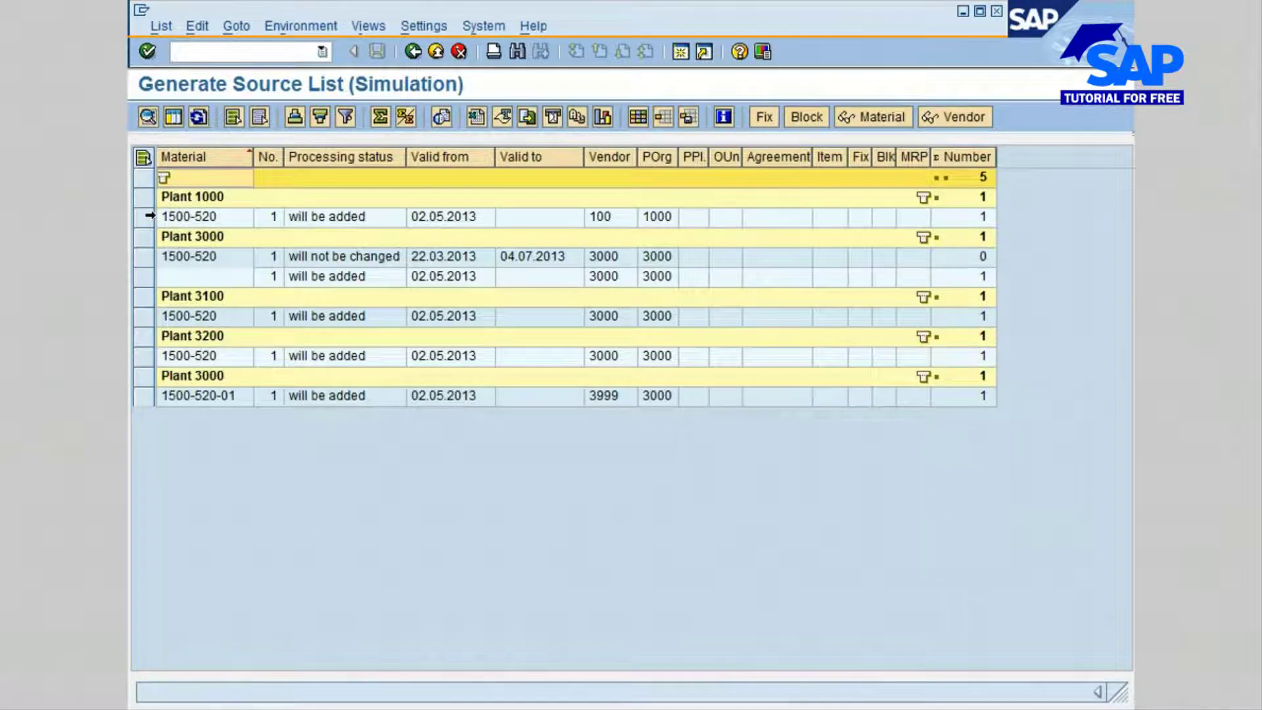
- Display the material master and the vendor master for the Plant 1000 record of 1500-520, returning to the simulation list each time
left_click(144, 217)
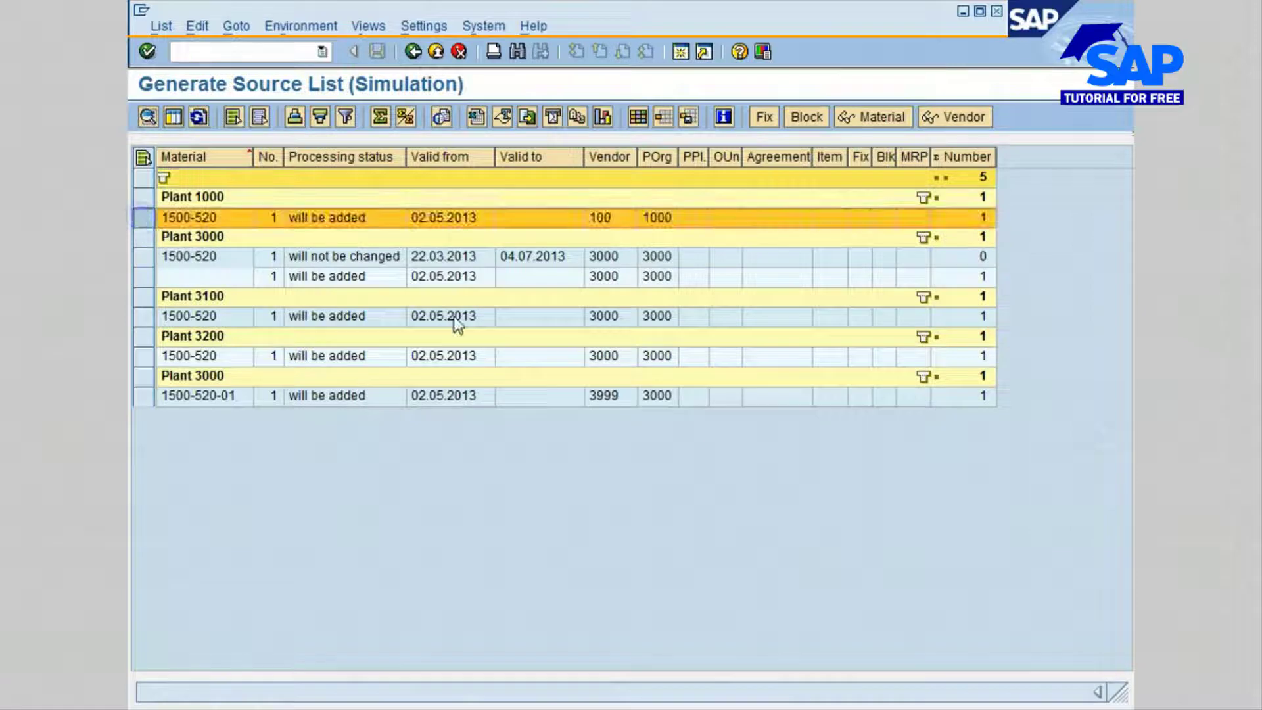
left_click(879, 122)
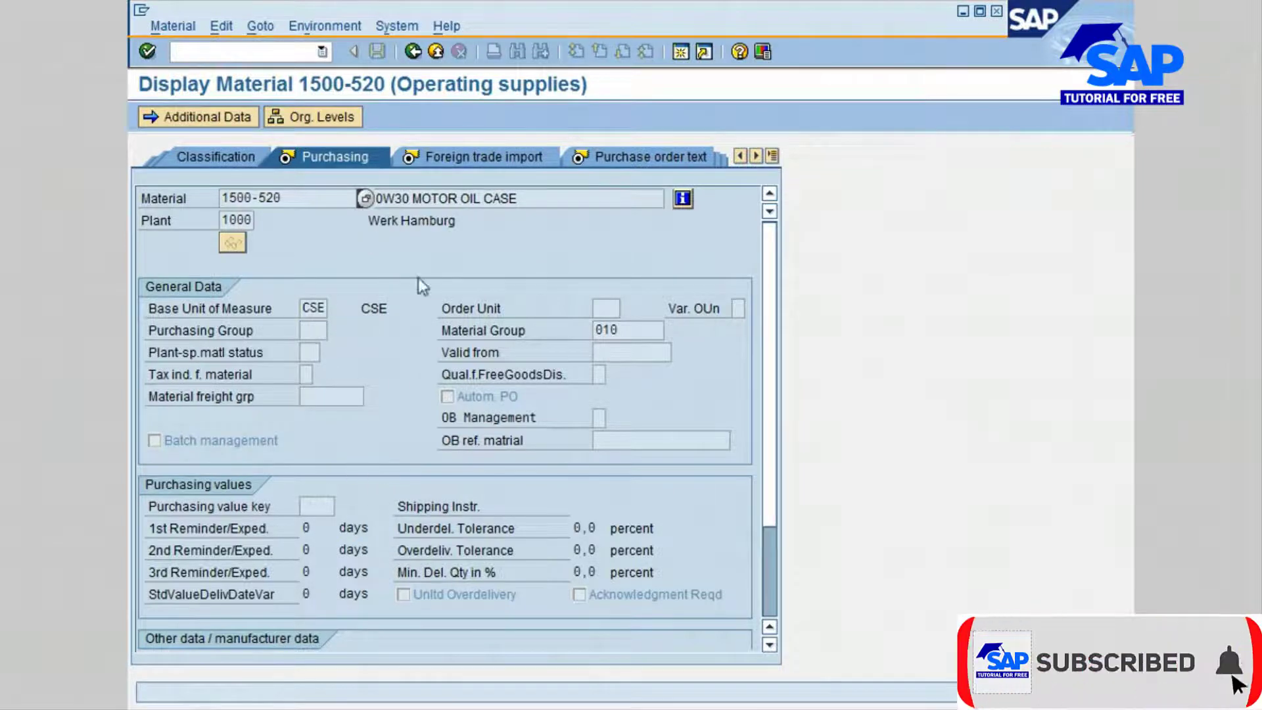
left_click(410, 52)
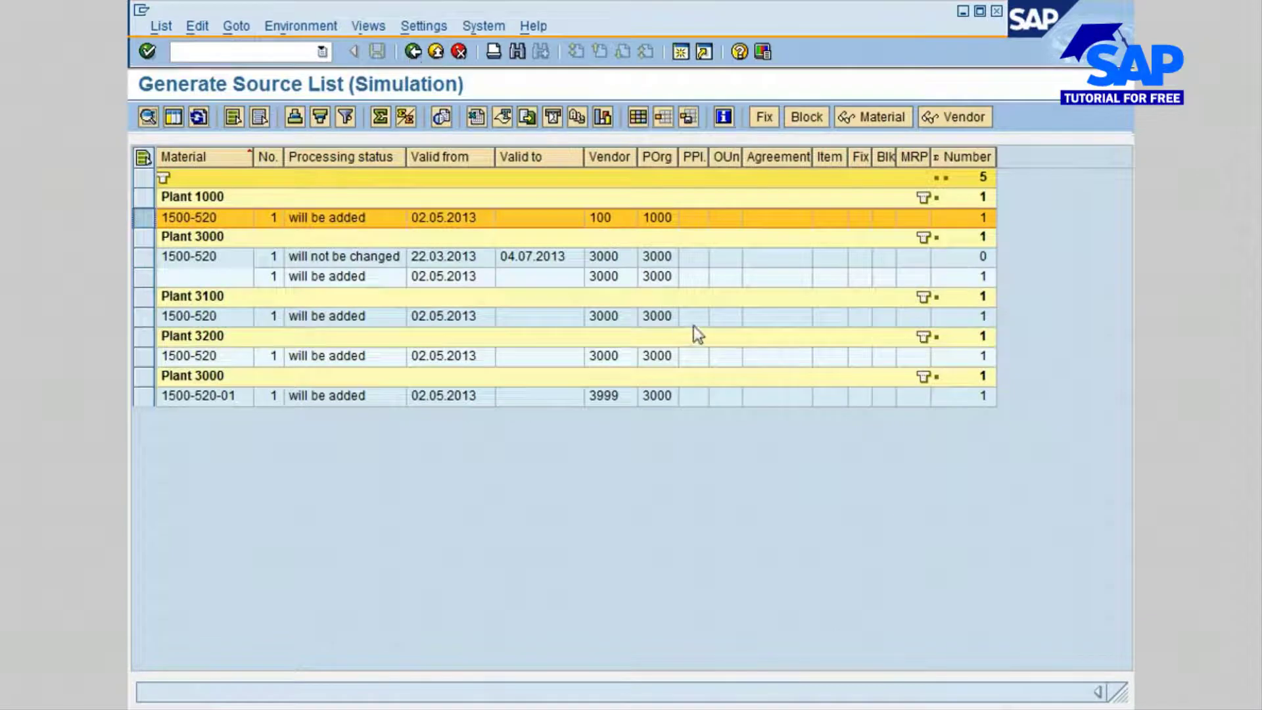
left_click(964, 117)
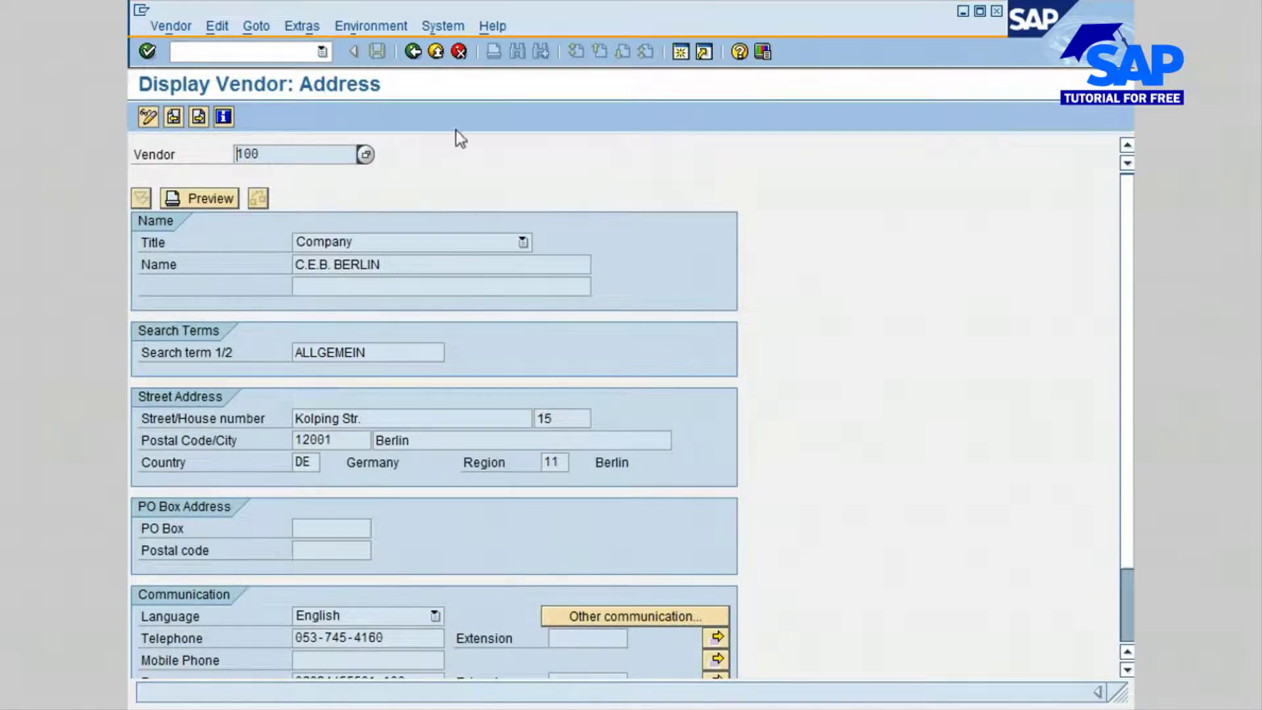
left_click(413, 51)
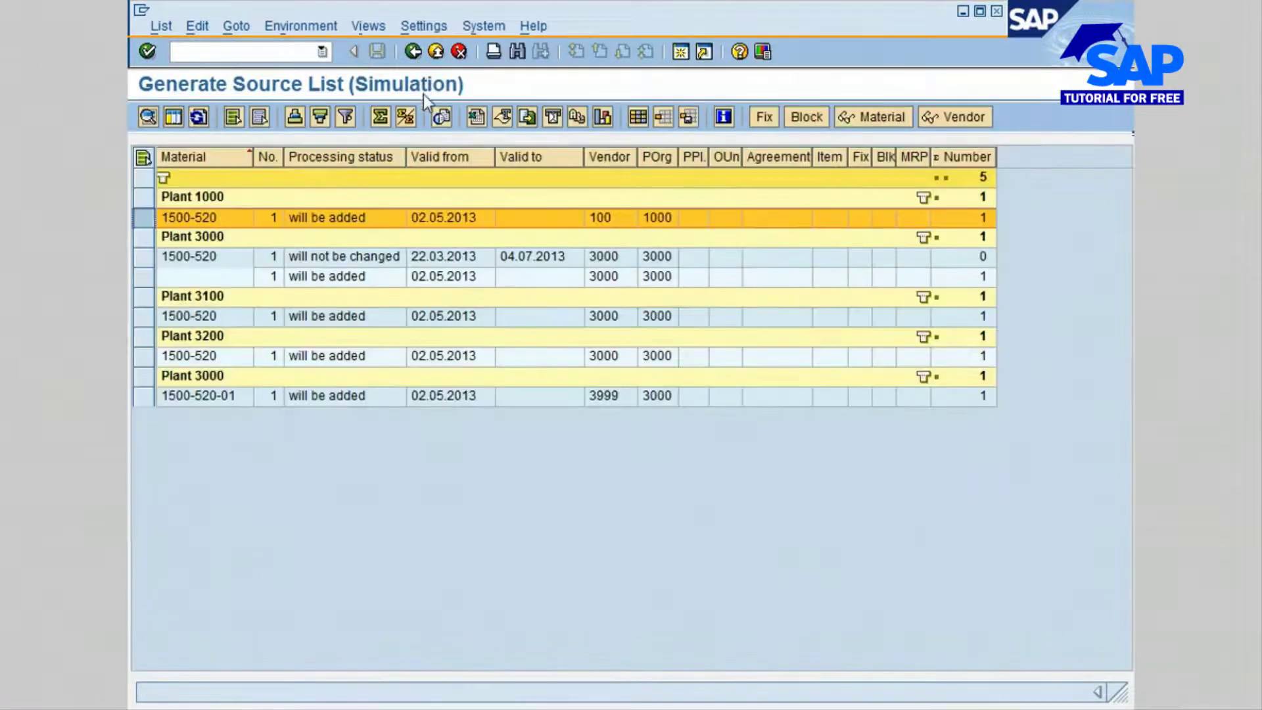
- Display the existing source list for the Plant 3000 record of 1500-520 valid from 22.03.2013, and return to the simulation
left_click(140, 257)
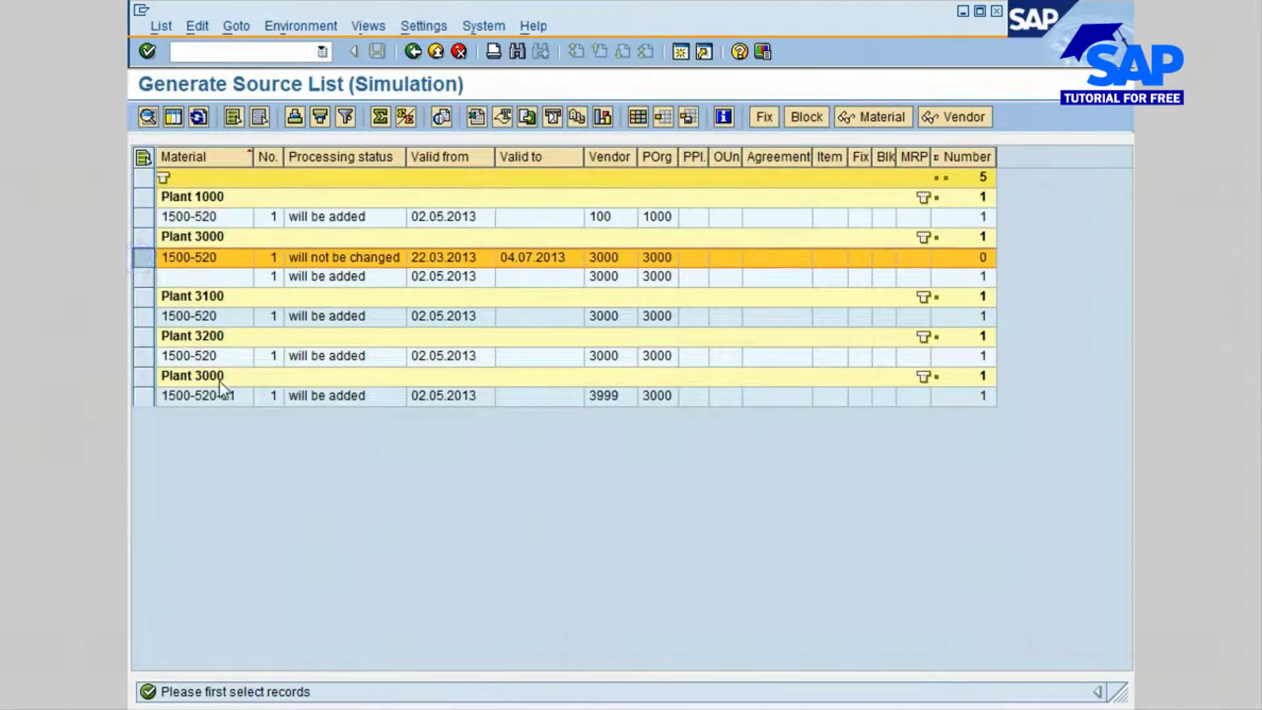
left_click(300, 25)
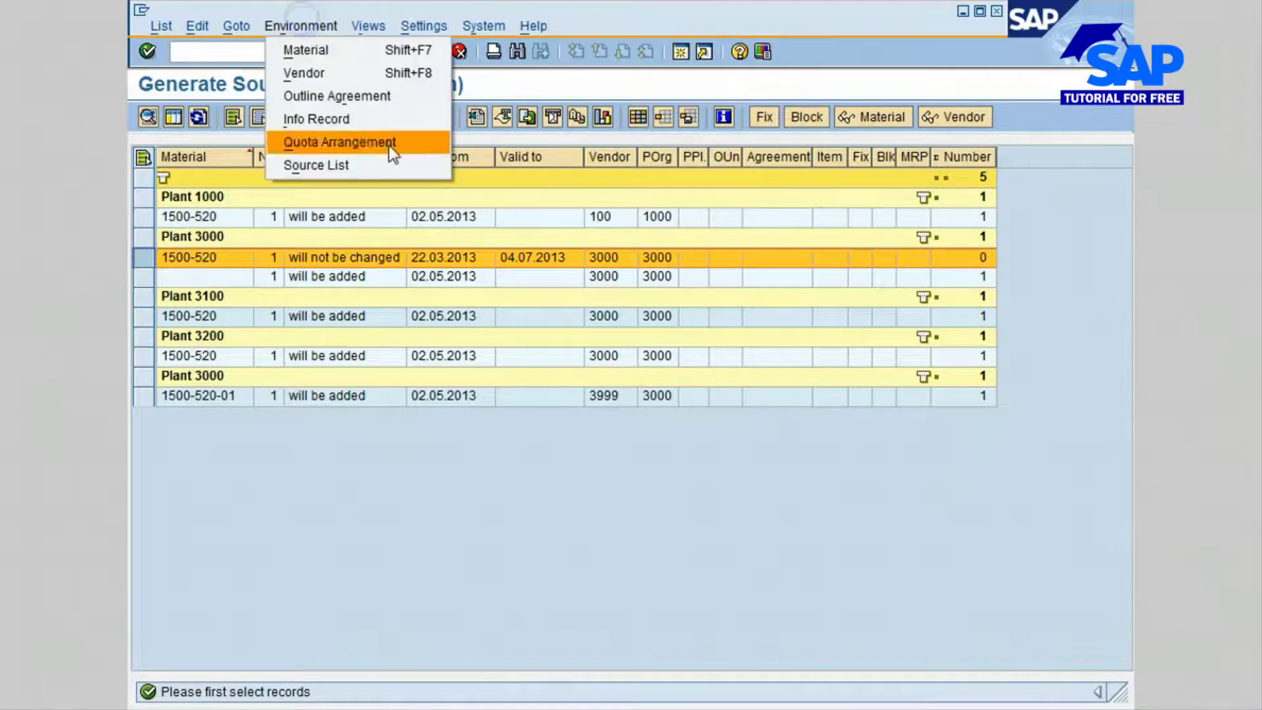
left_click(377, 172)
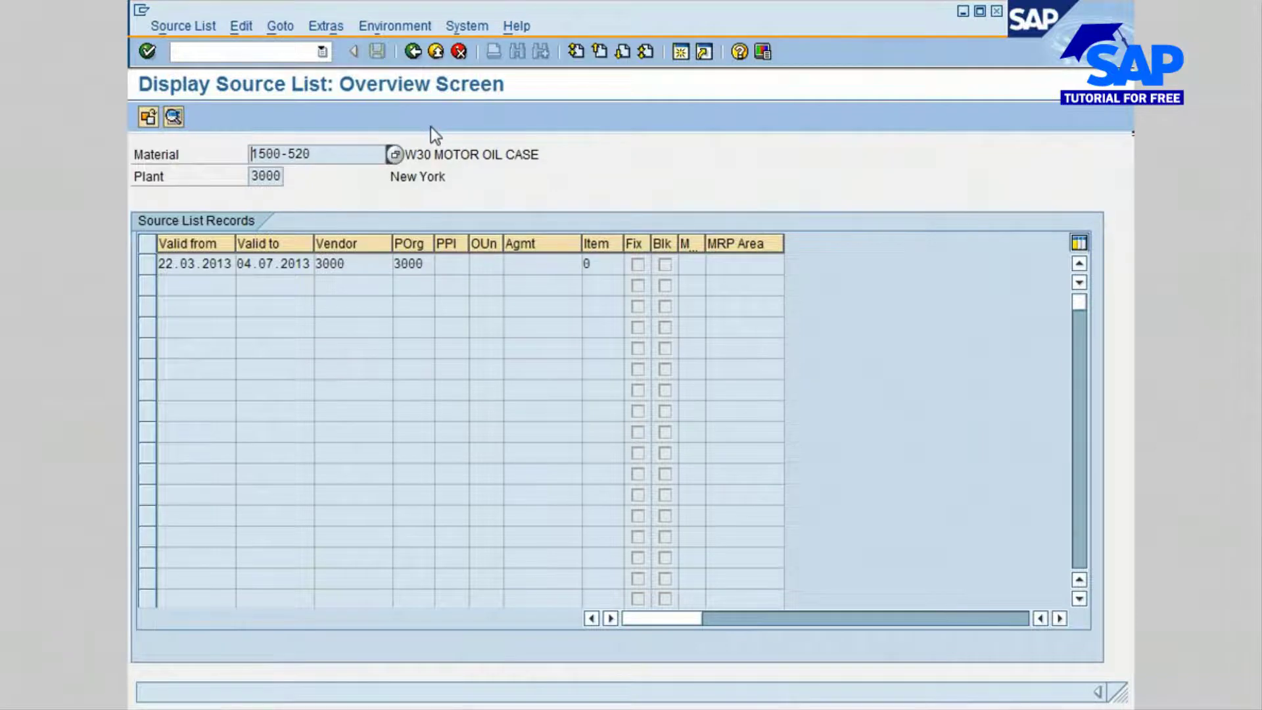
left_click(413, 52)
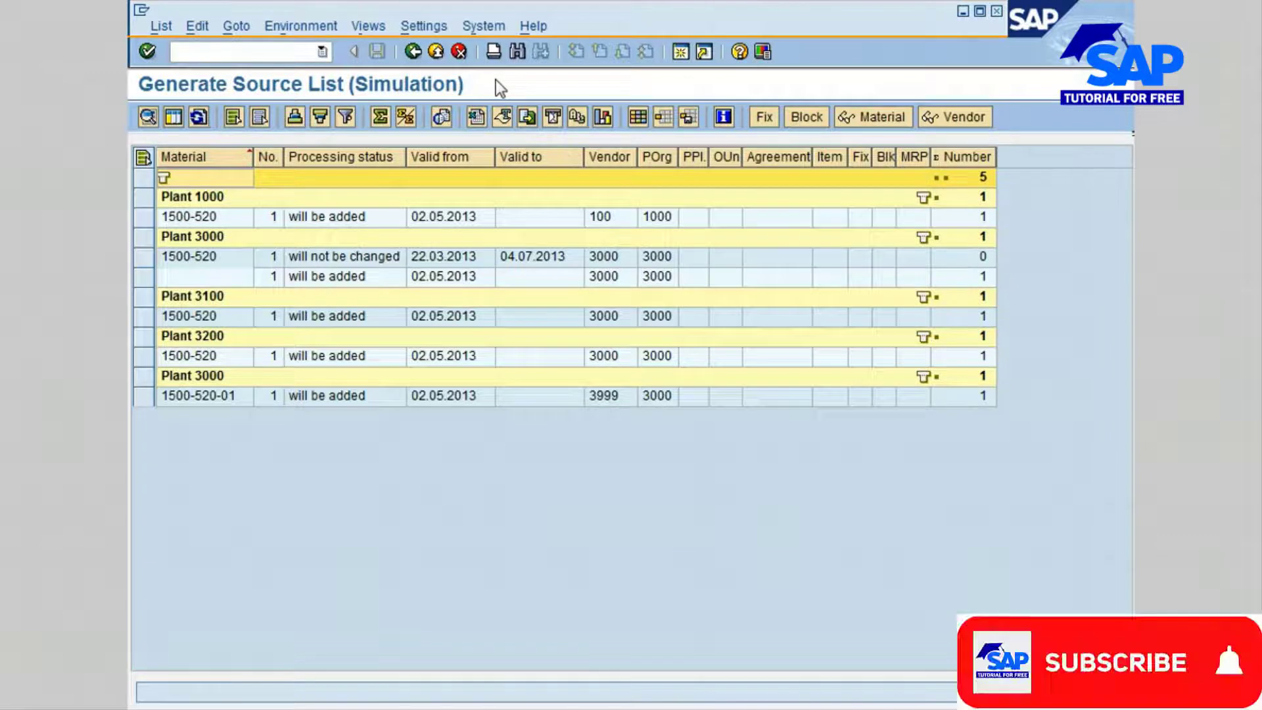
- Exit the simulation and open the ME0M - By Material report from the Source List displays in Purchasing Master Data
left_click(435, 53)
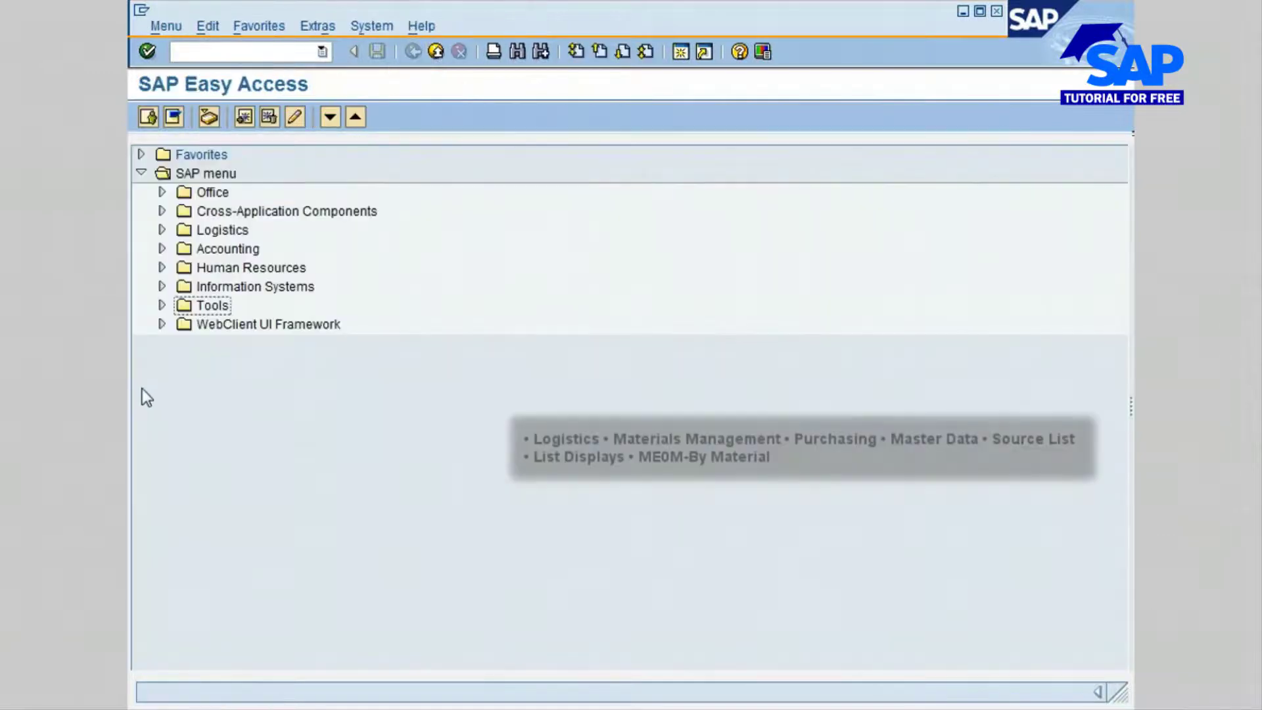
left_click(162, 230)
left_click(182, 248)
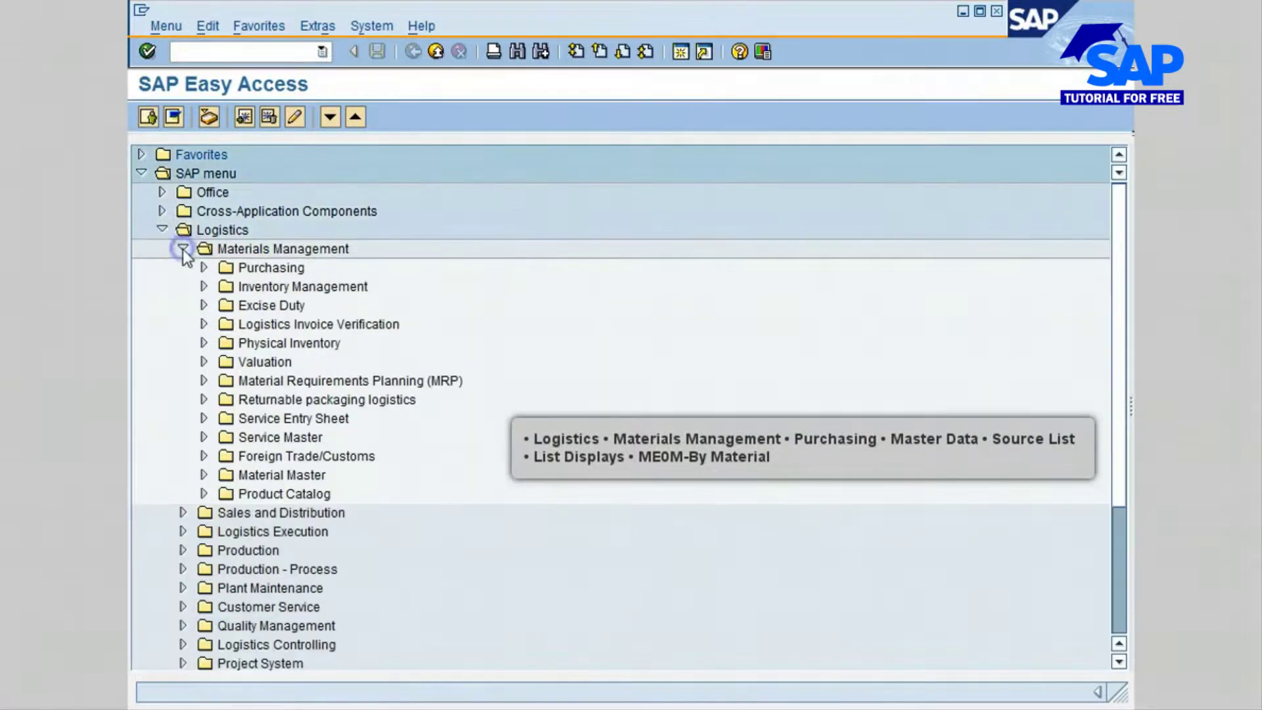
left_click(204, 268)
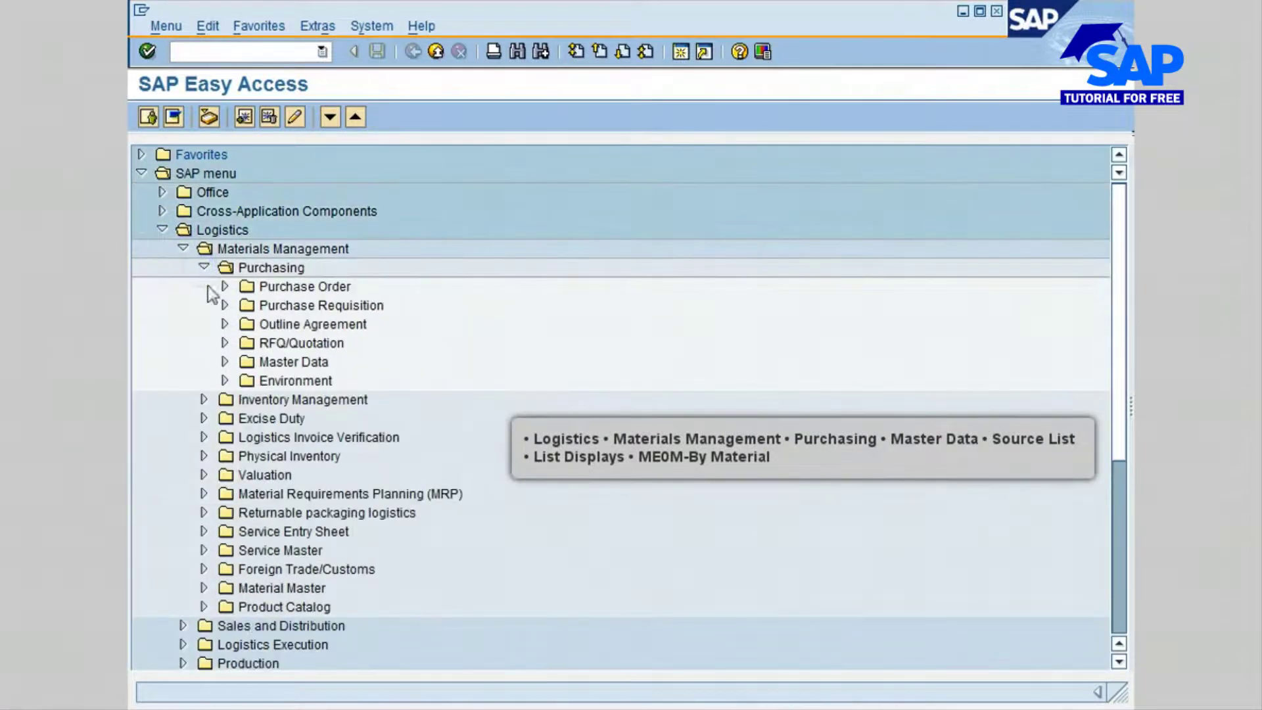
left_click(225, 361)
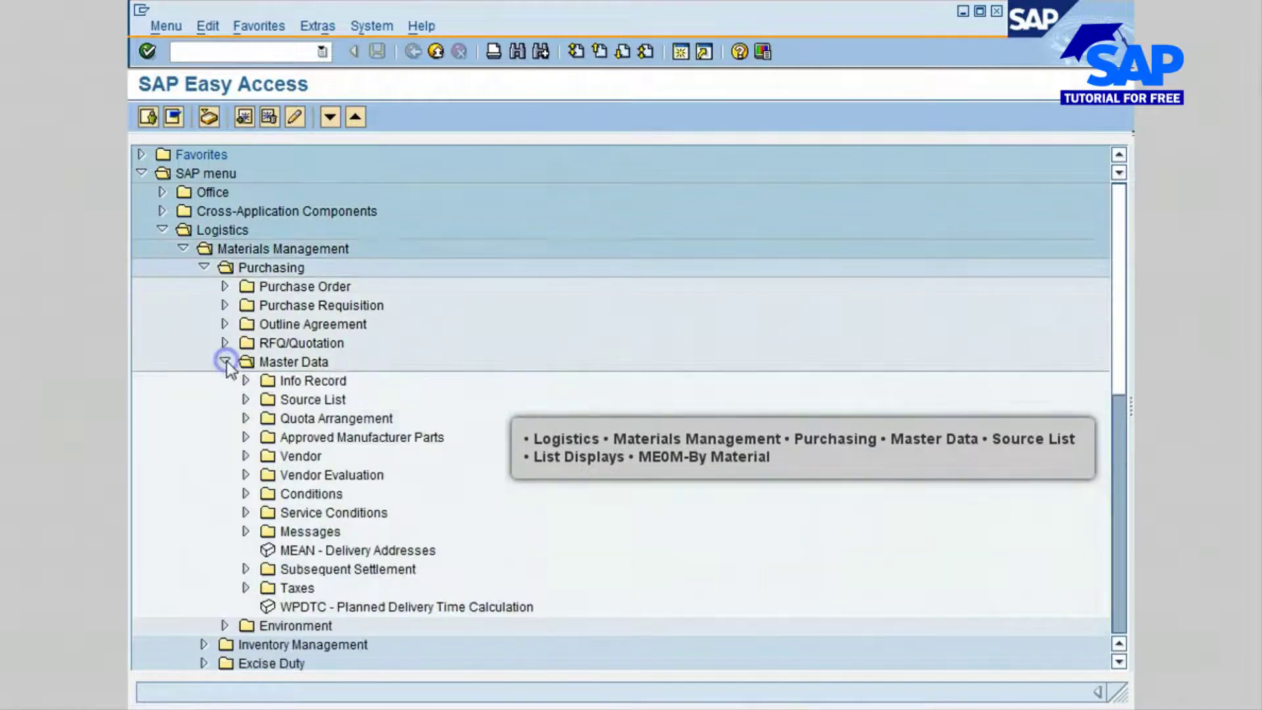
left_click(246, 399)
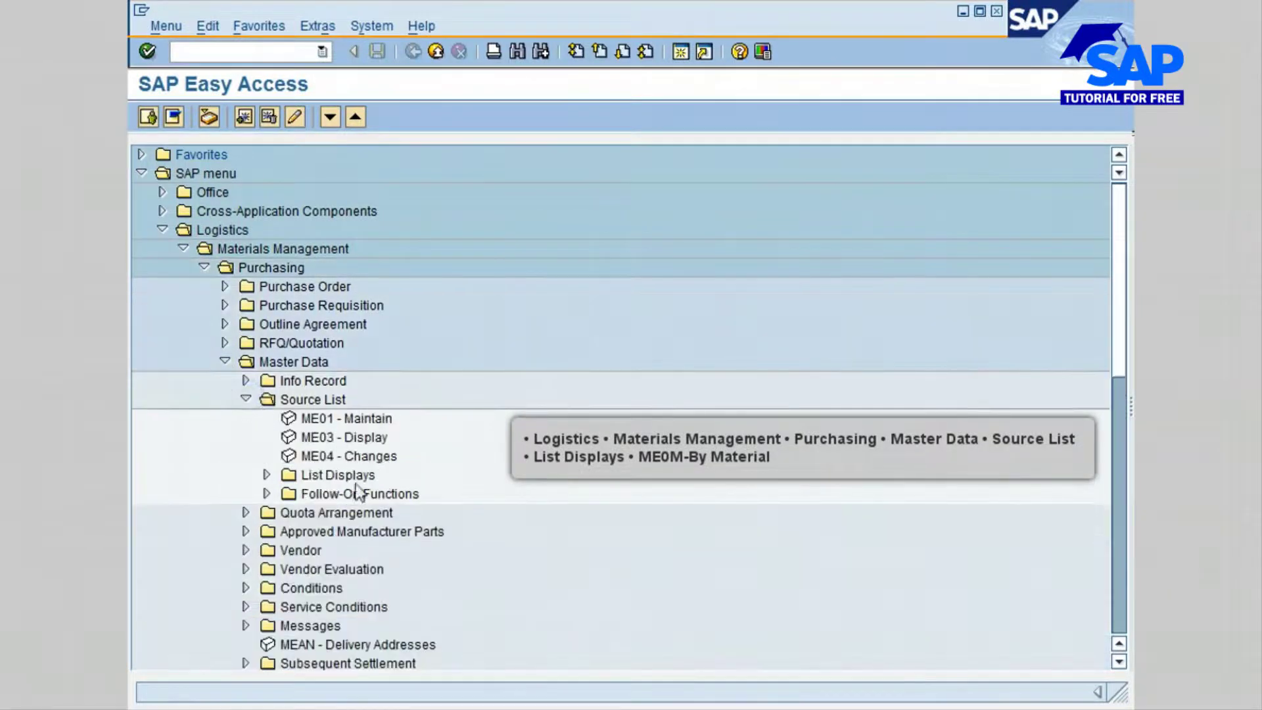
left_click(266, 475)
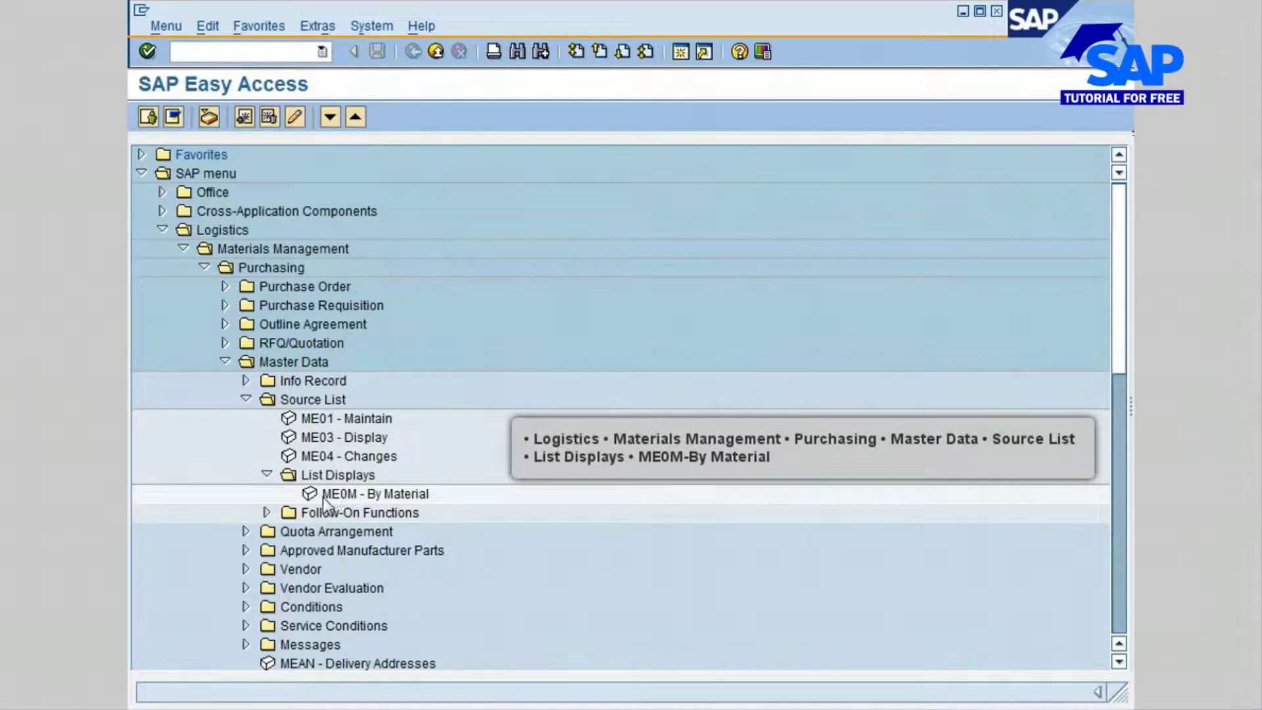
double_click(396, 496)
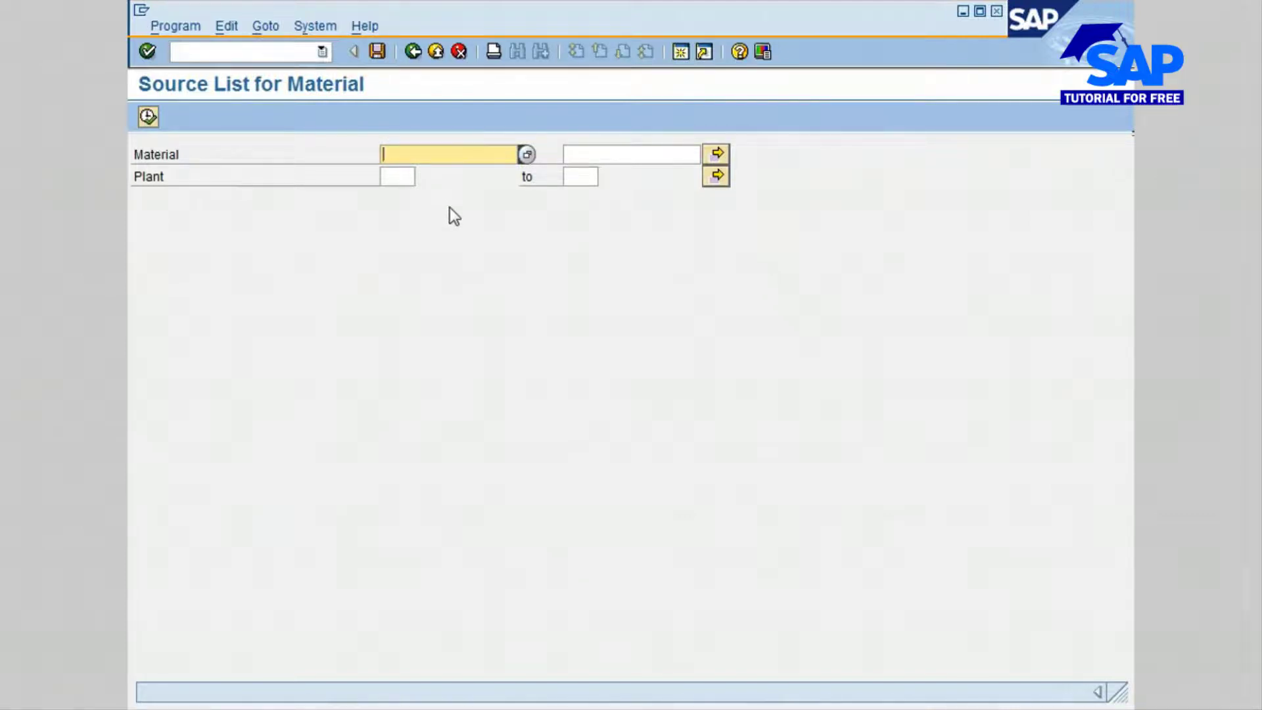
- Enter the plant range 3000 to 3100 without a material restriction and execute the source list report
left_click(386, 176)
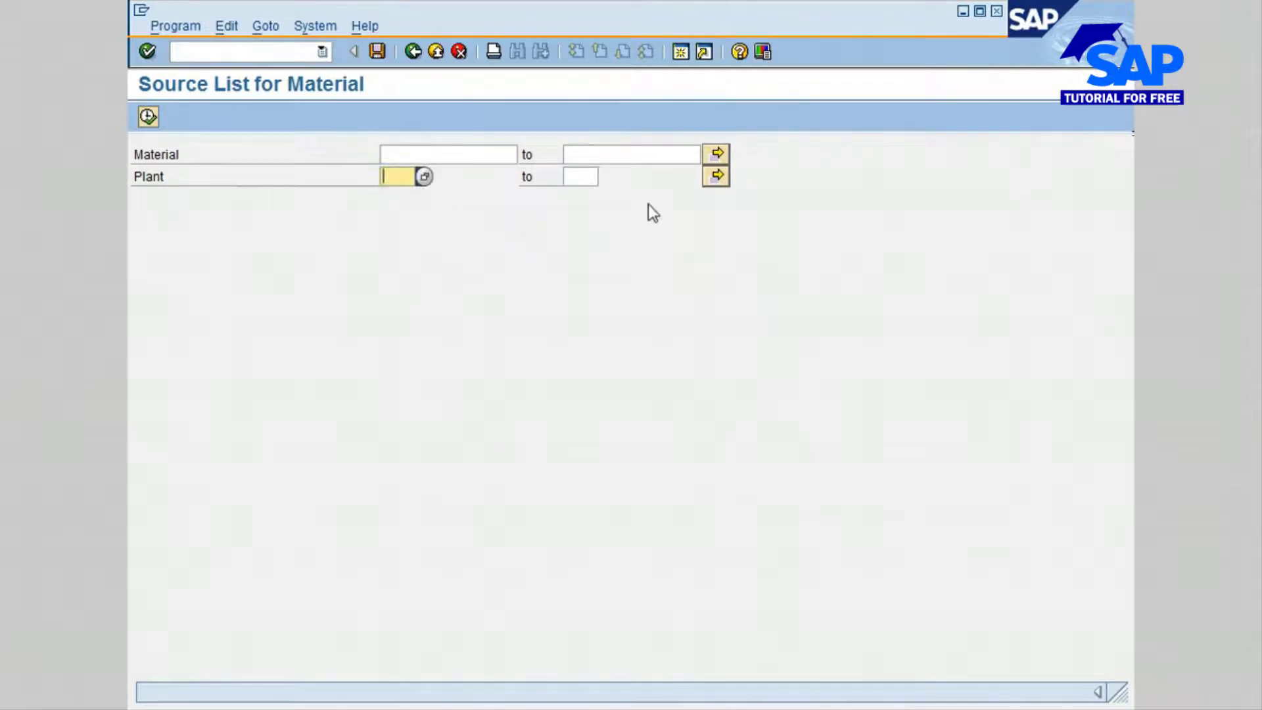
type("3000")
left_click(587, 177)
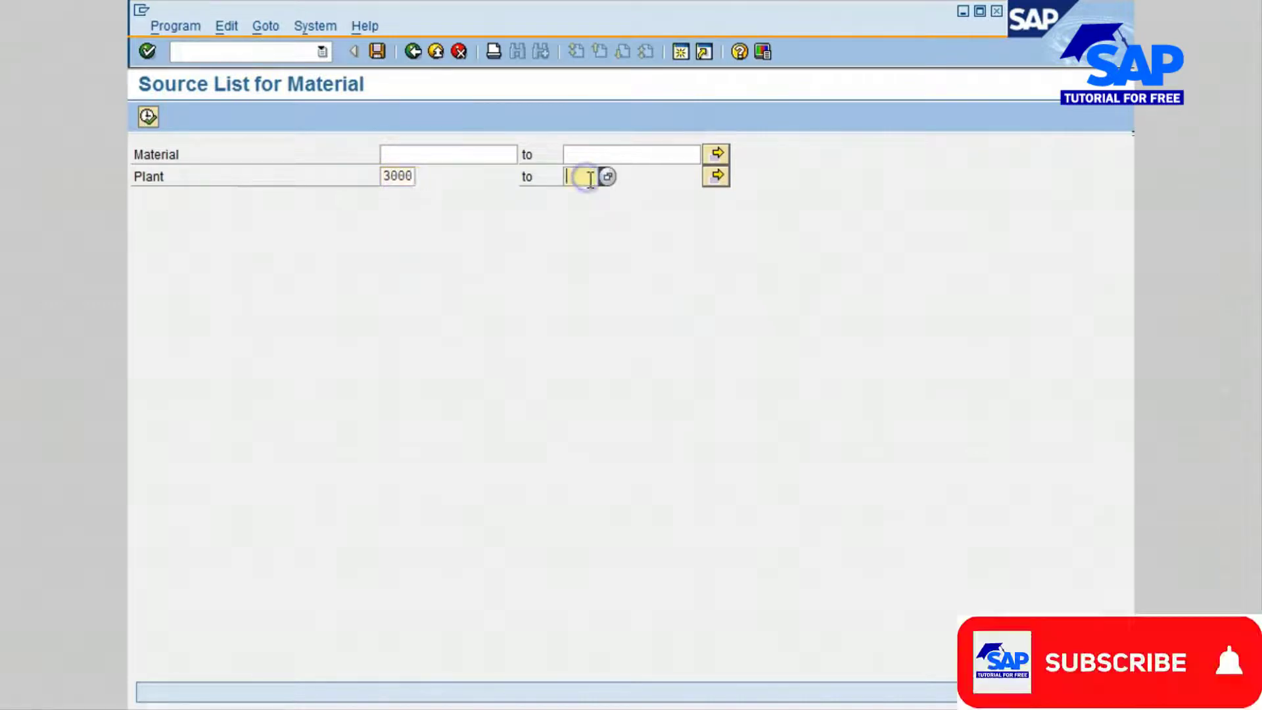
type("3100")
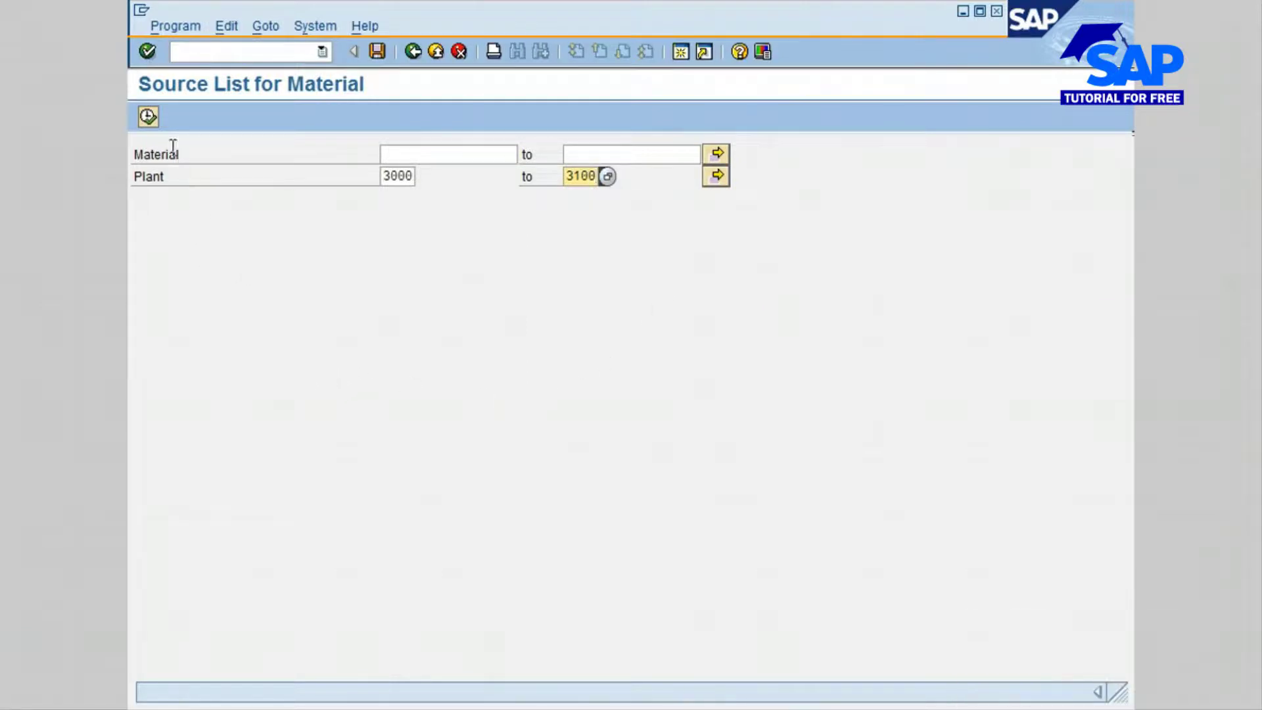
left_click(147, 118)
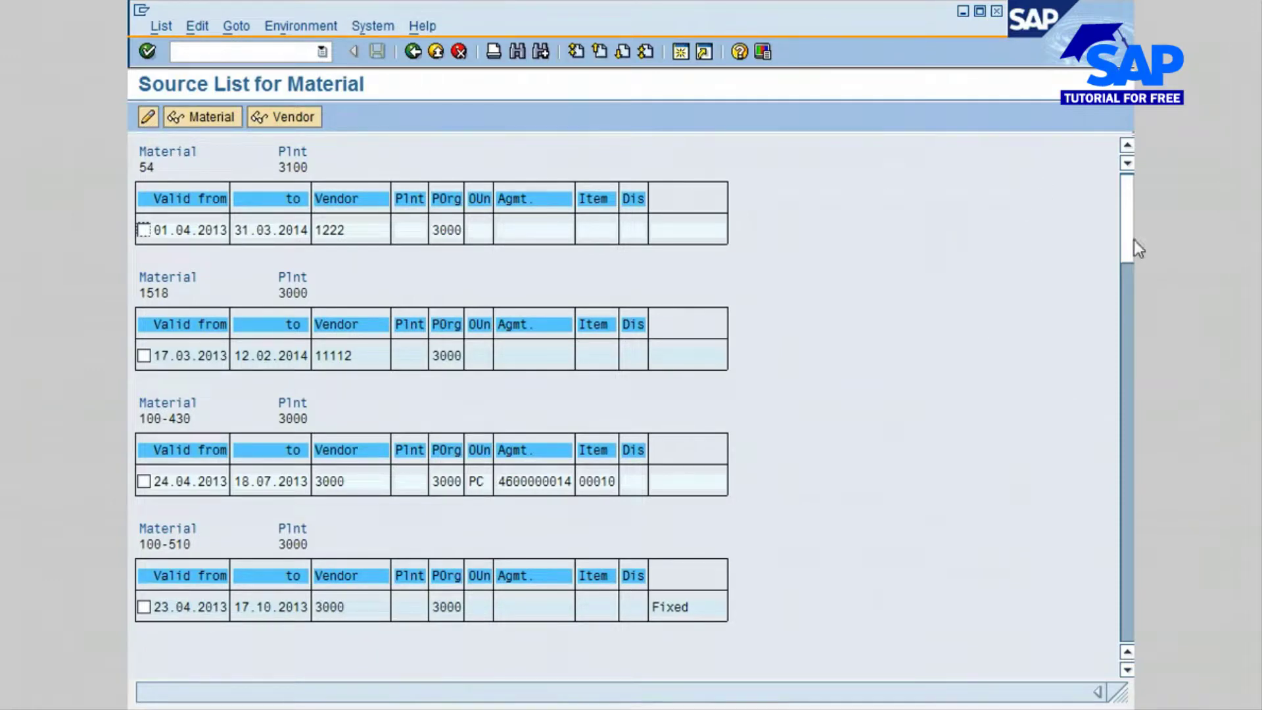
- Display the material master for the first source list record of J4360 in plant 3000, and return to the list
left_click_drag(1134, 239, 1125, 625)
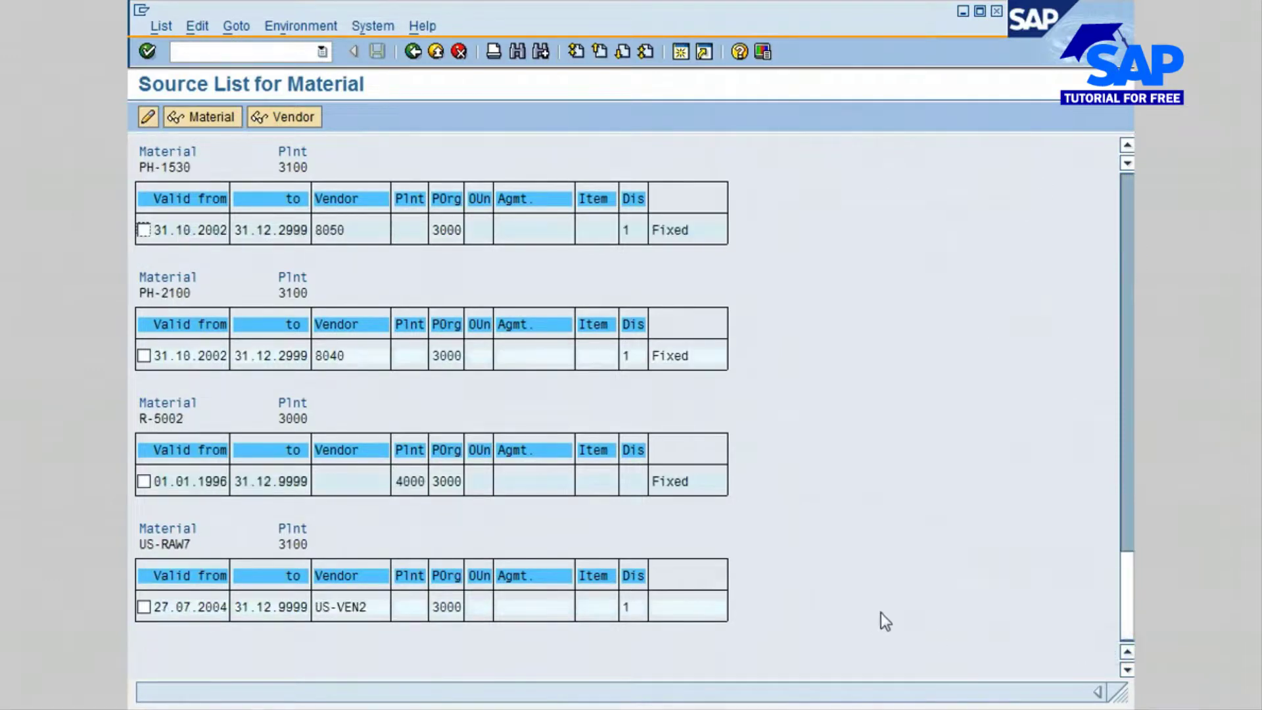
left_click(1132, 341)
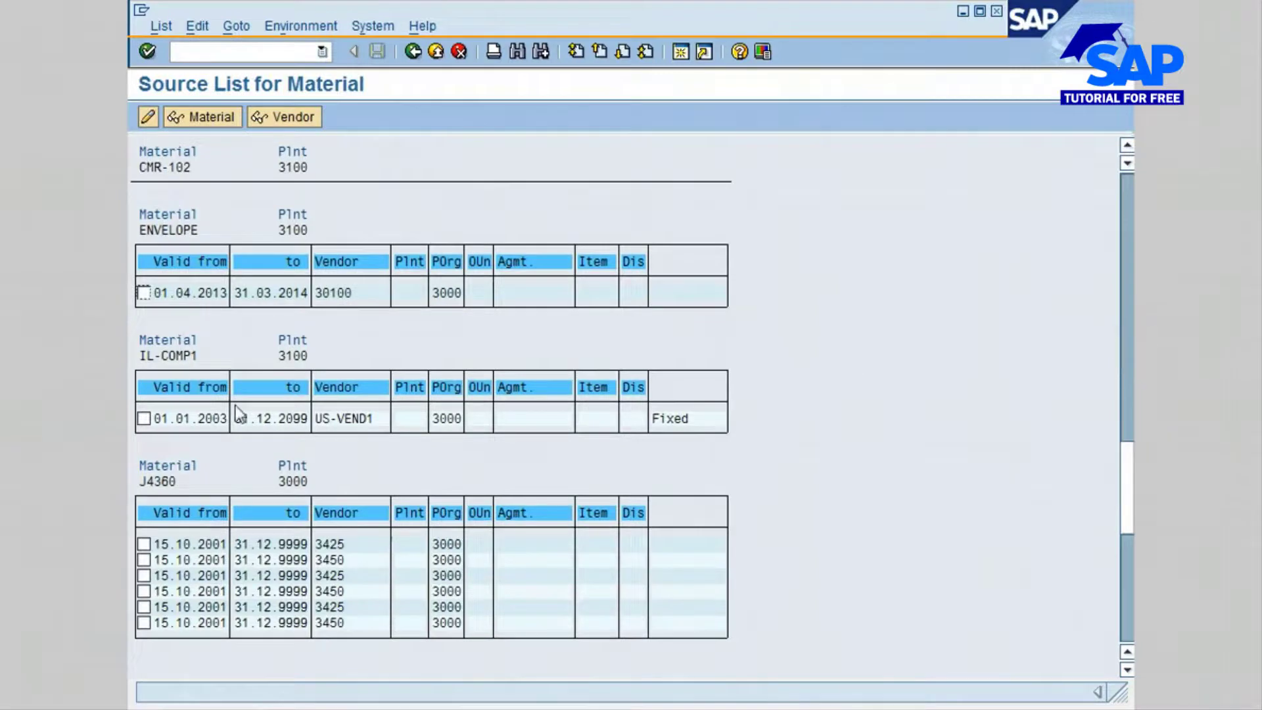
left_click(145, 544)
left_click(217, 115)
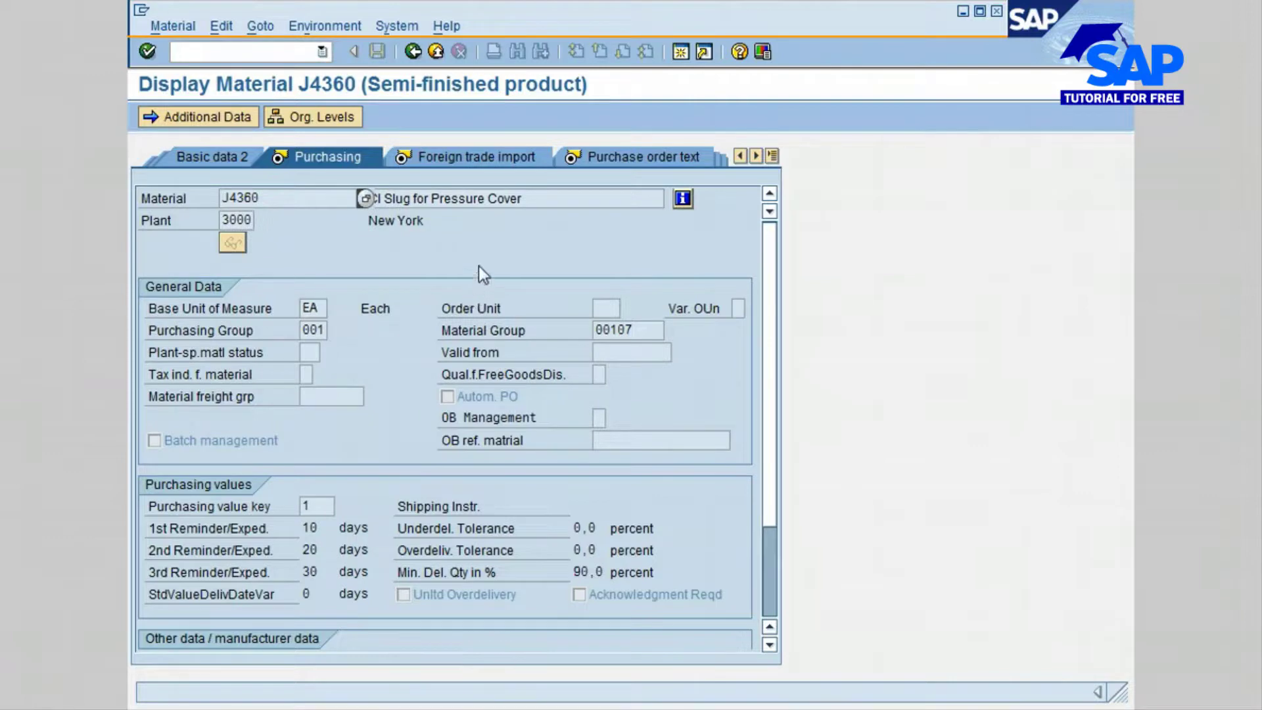
left_click(413, 52)
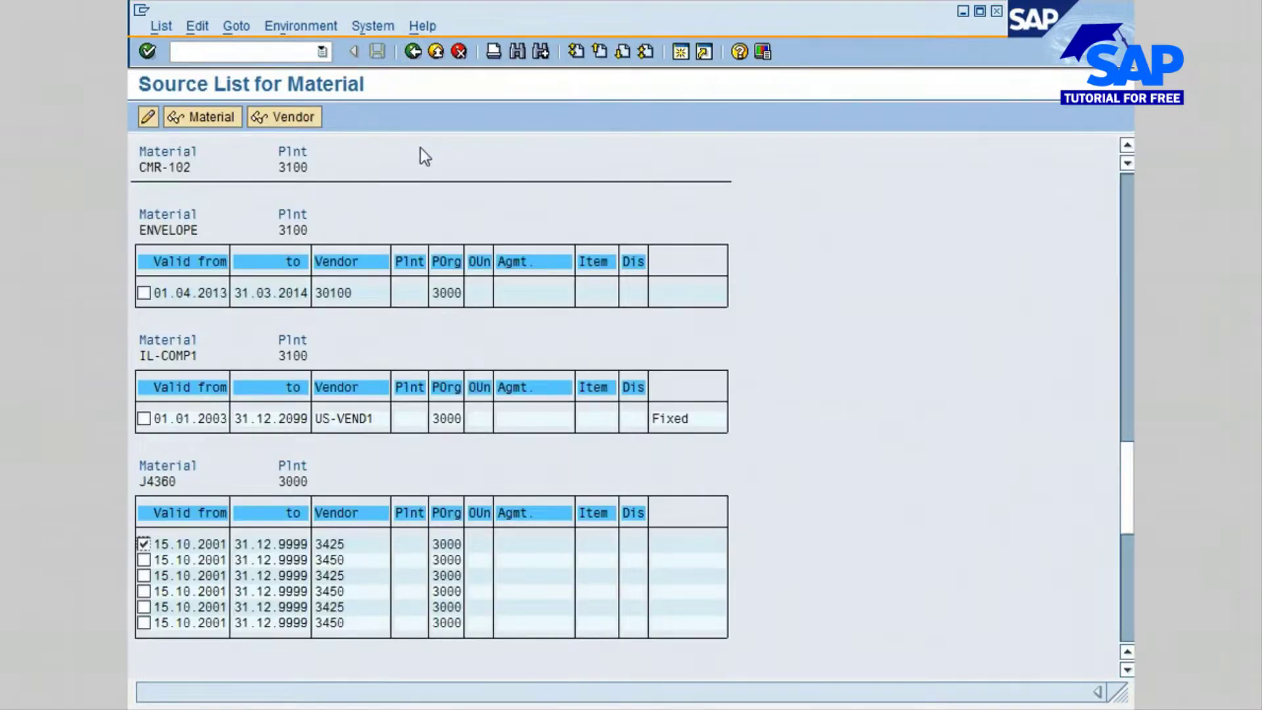
- Open the source list of material 400-522 in plant 3000 for maintenance from its first record, and exit the report back to SAP Easy Access
scroll(420, 147, "up", 10)
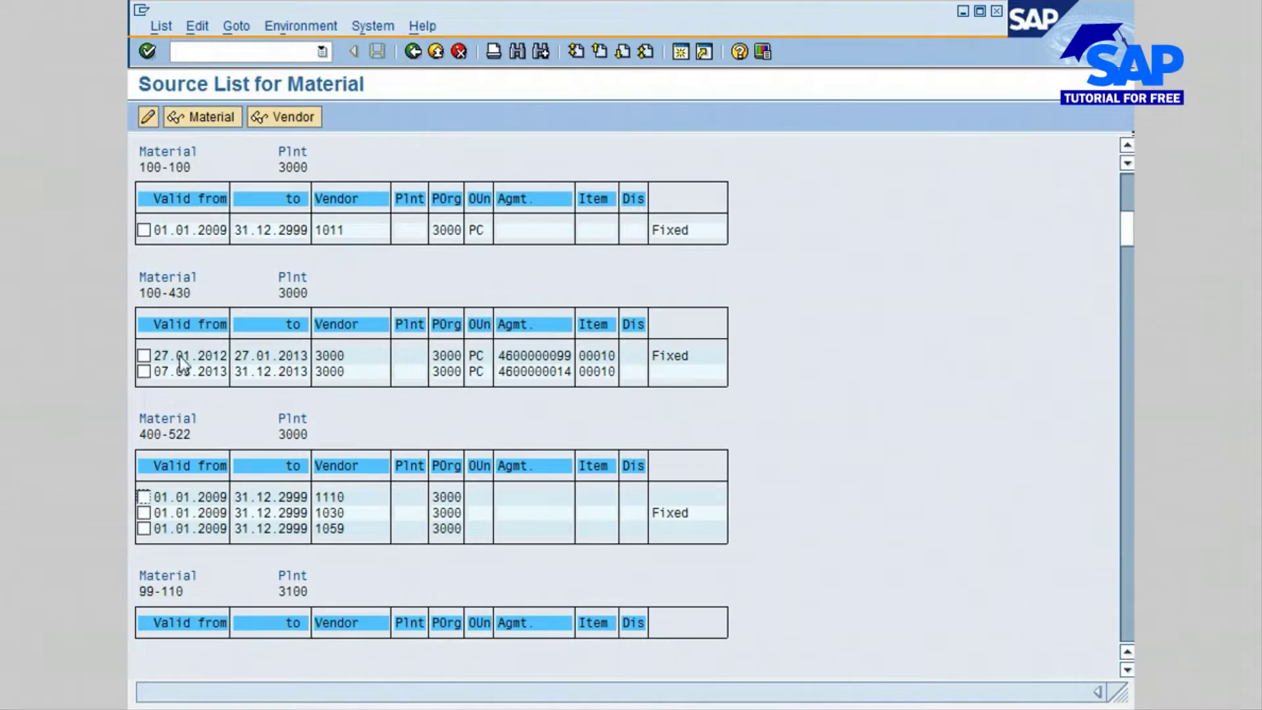
left_click(143, 497)
left_click(148, 123)
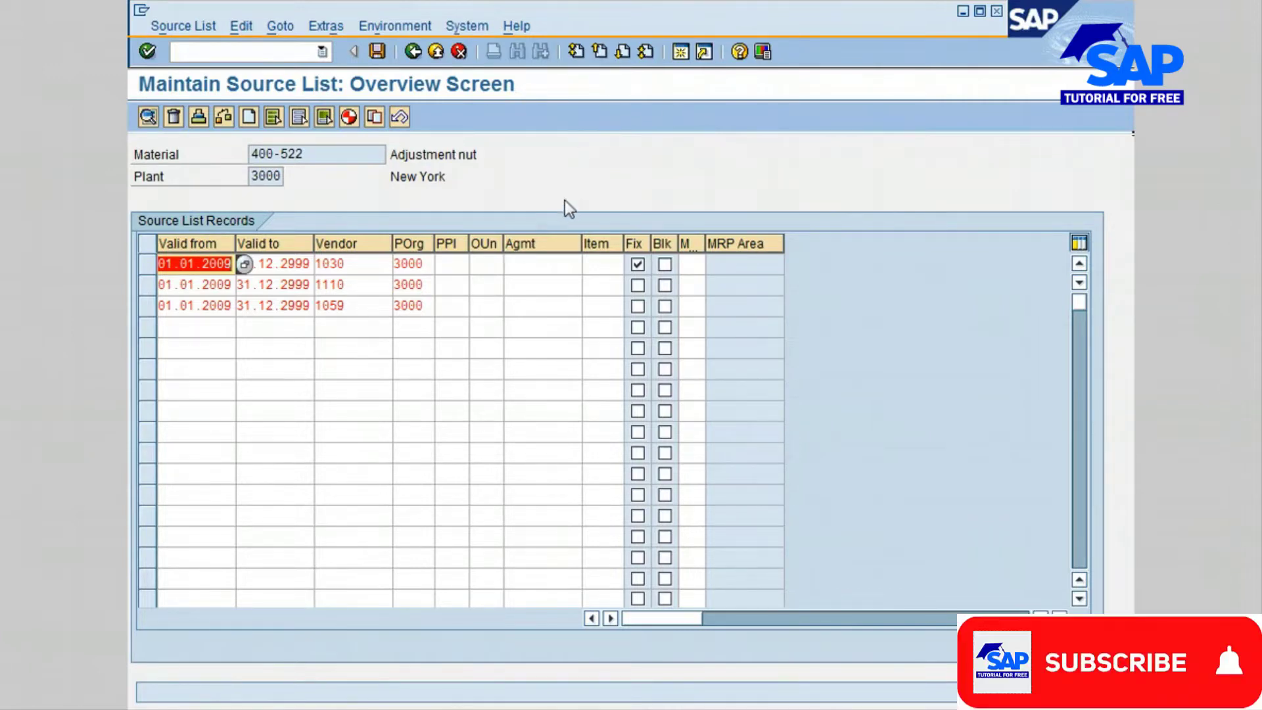
left_click(414, 52)
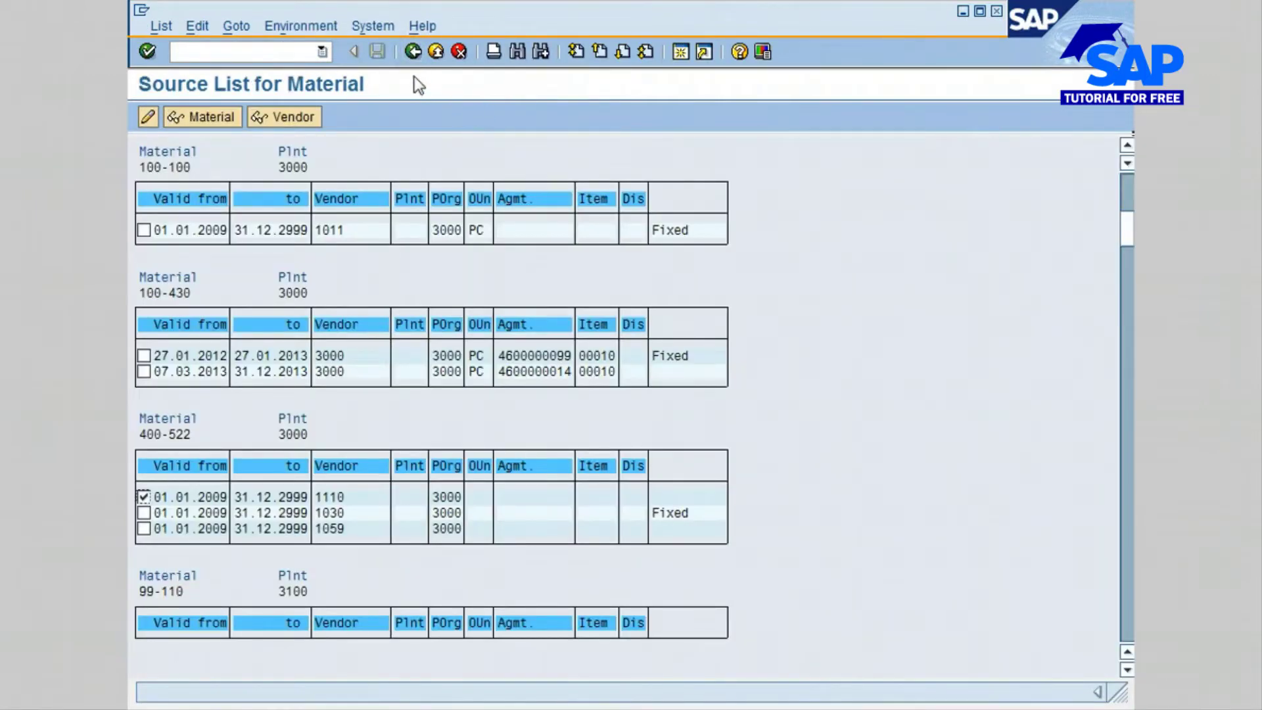
left_click(413, 51)
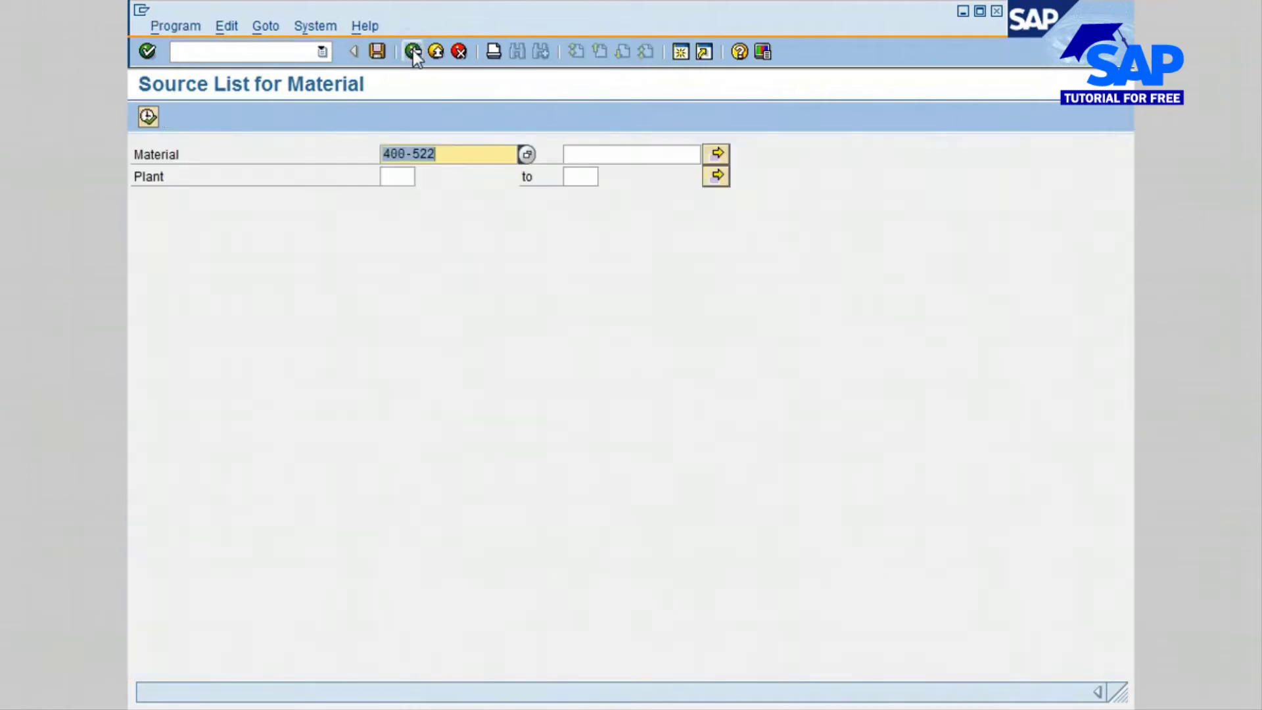
left_click(413, 52)
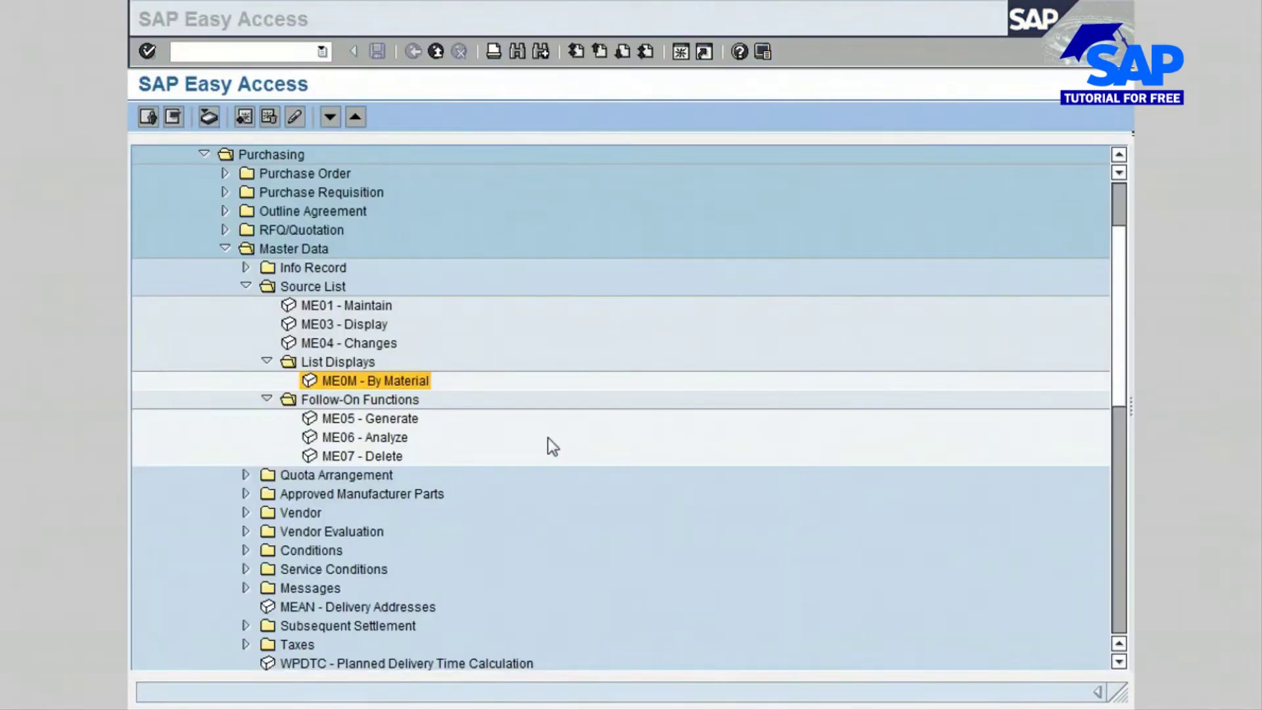